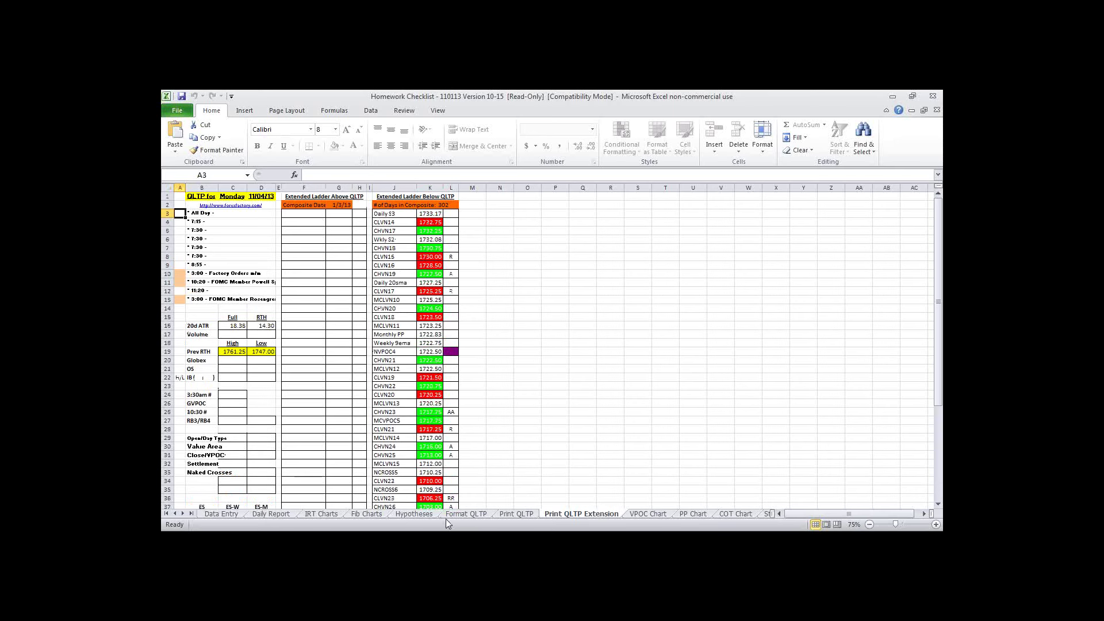
Open the Data Entry sheet and review the latest session's values across its columns through the full-session range data.
left_click(222, 514)
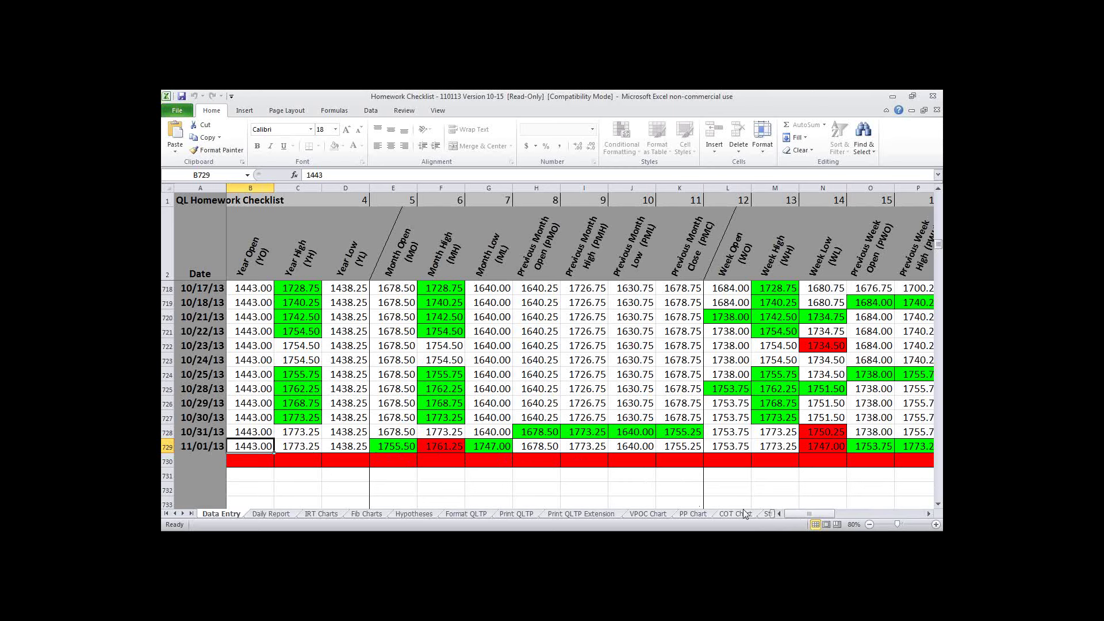
left_click_drag(820, 514, 839, 509)
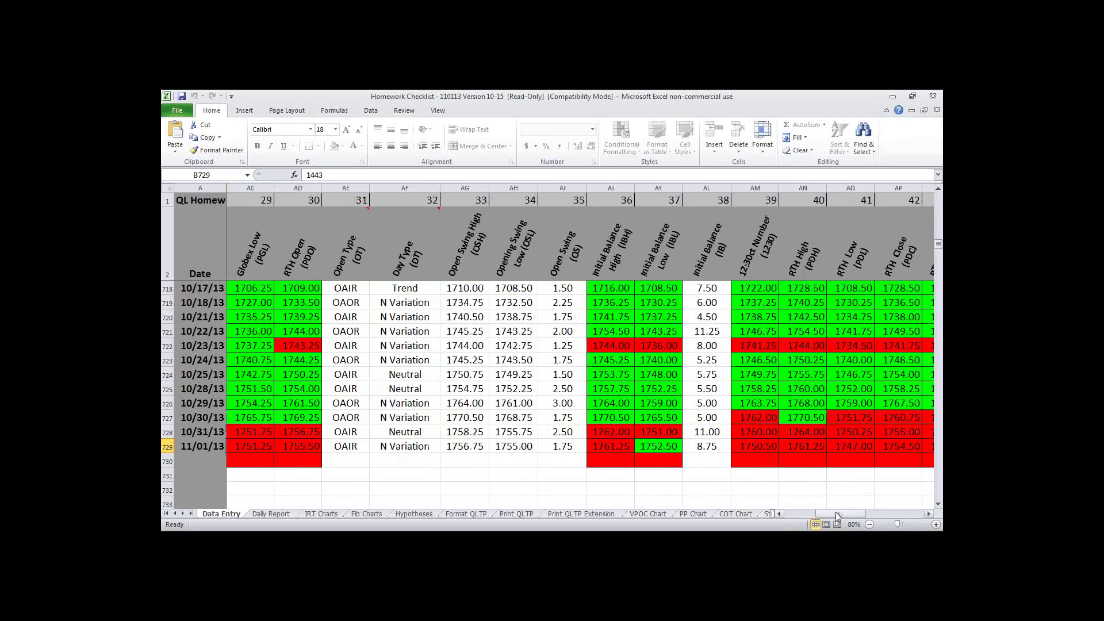
left_click_drag(840, 516, 848, 515)
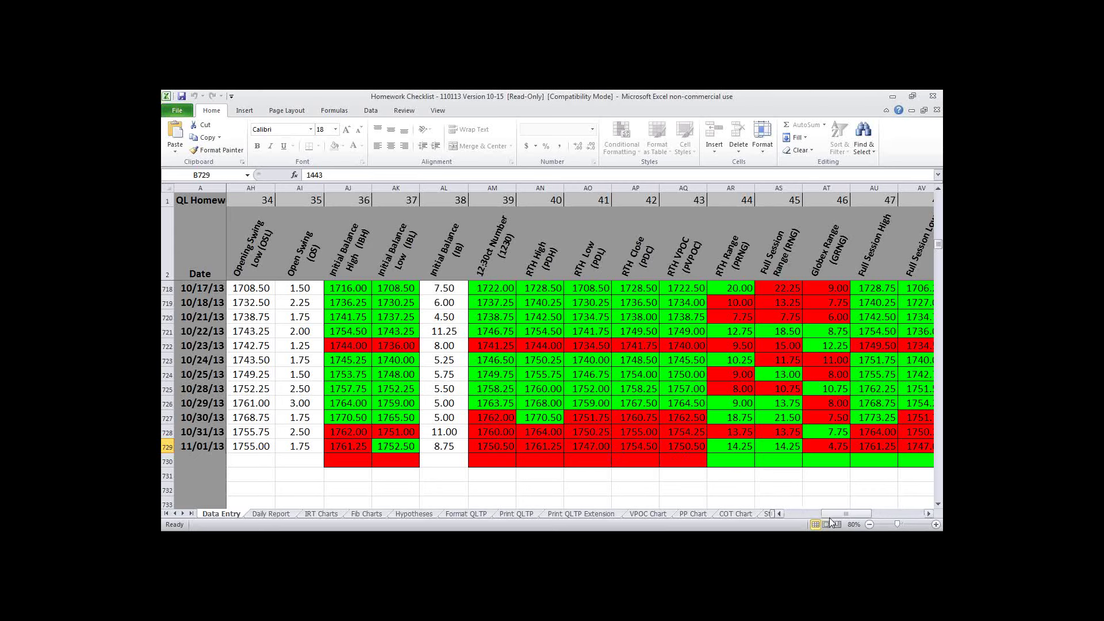
left_click_drag(840, 516, 486, 496)
Open the Daily Report sheet and review it down to the Economic Reports for Today section.
left_click(271, 513)
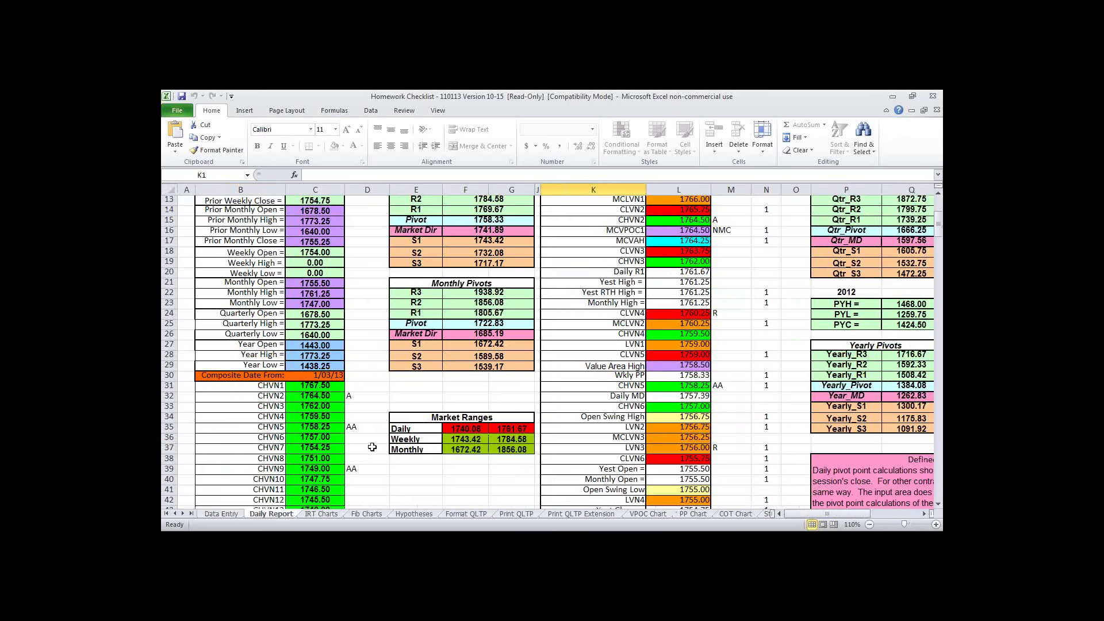
left_click_drag(938, 241, 936, 396)
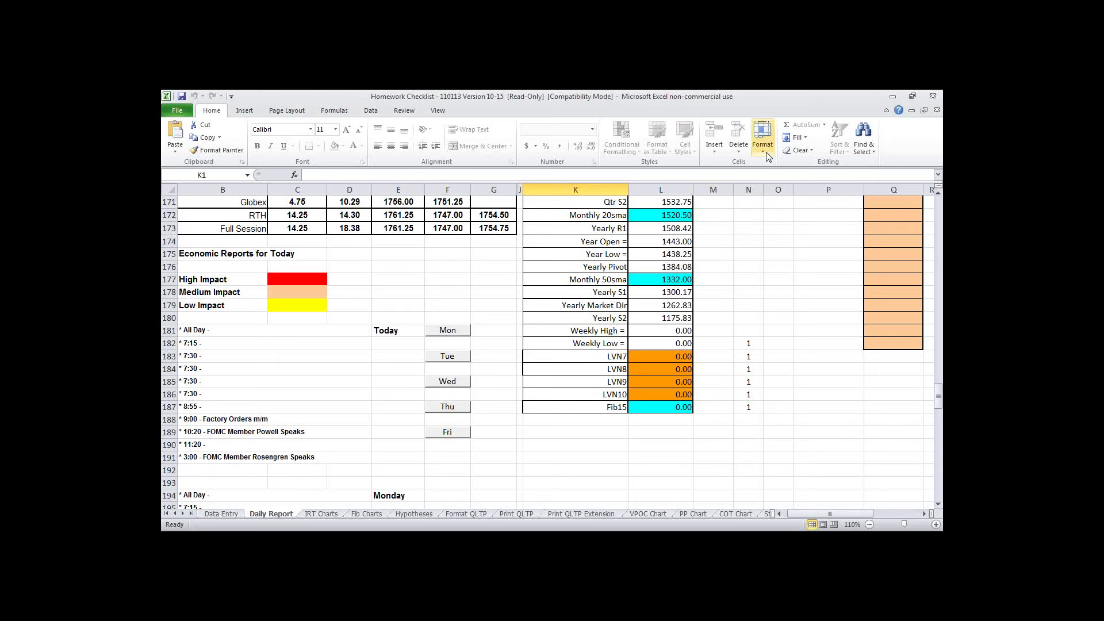
Switch to thinkorswim and examine the ES futures price trend on the Active Trader chart's monthly timeframe.
left_click(893, 98)
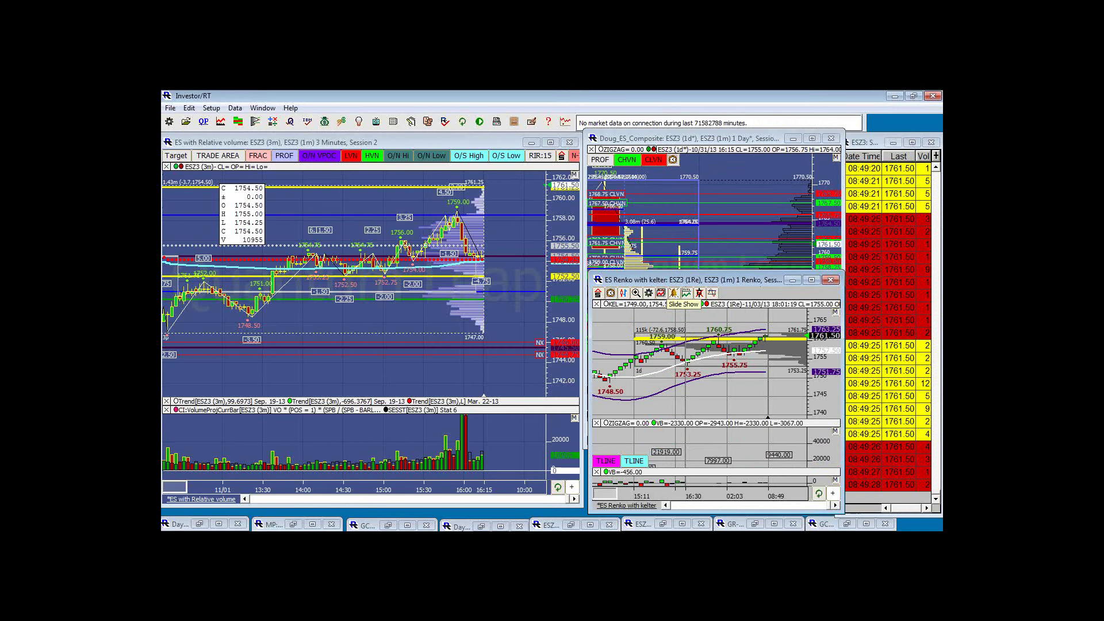
left_click(894, 96)
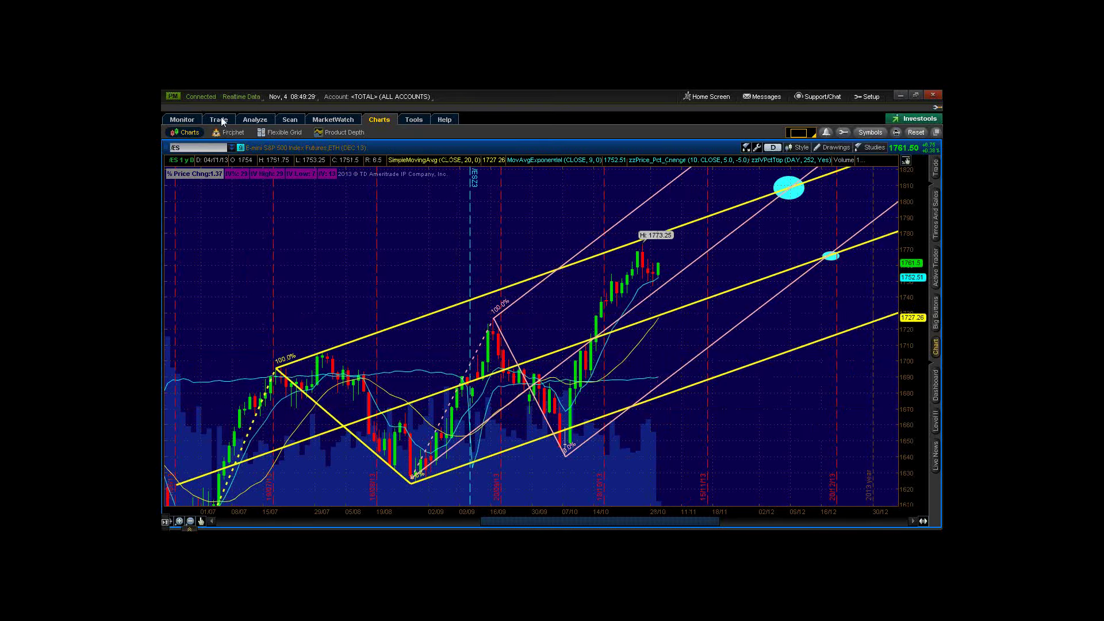
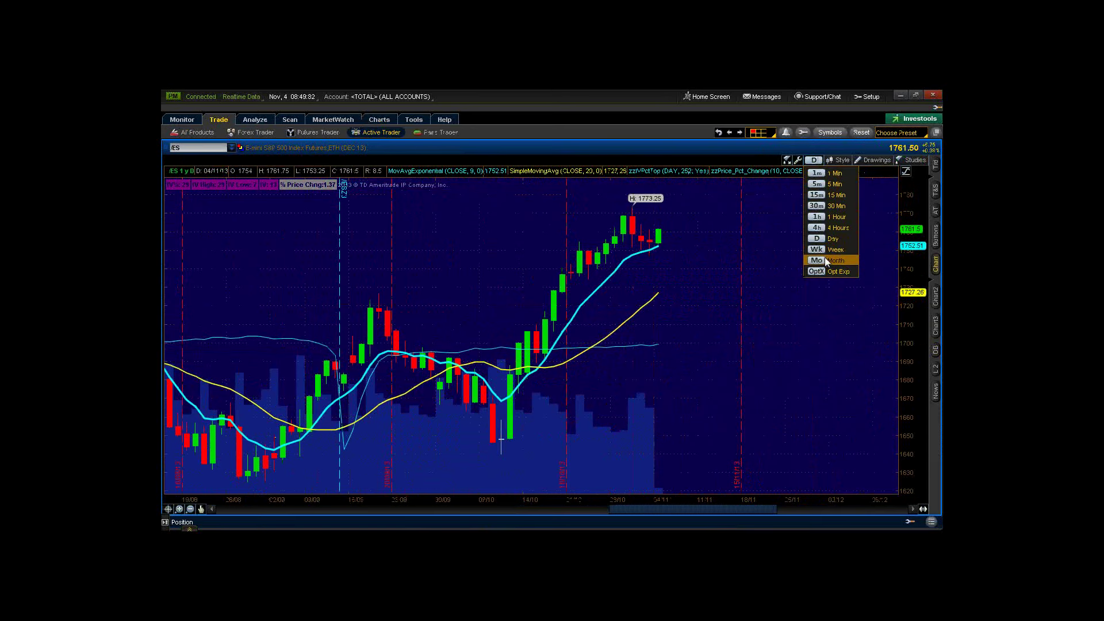
left_click_drag(920, 213, 729, 375)
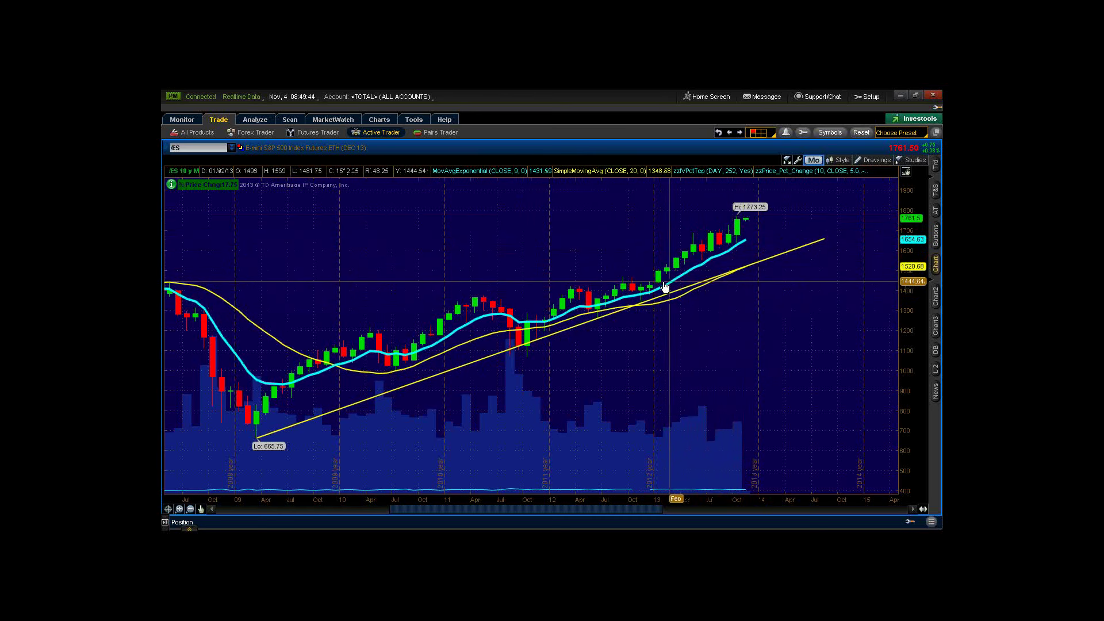
left_click_drag(769, 308, 715, 299)
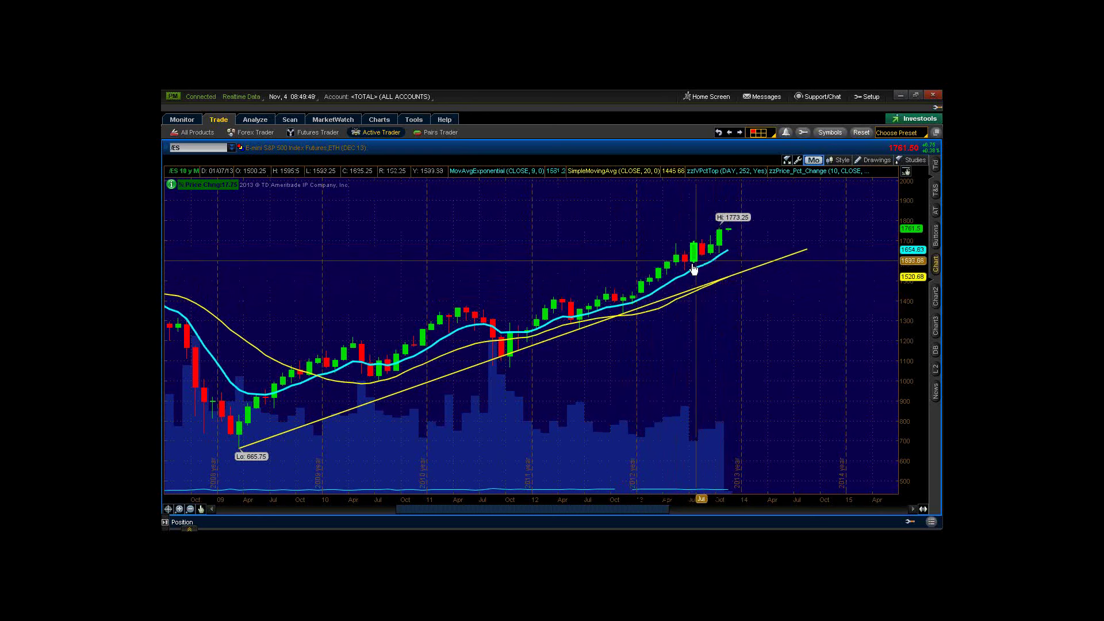
Review the ES price against its moving averages on the weekly and daily timeframes.
left_click(813, 161)
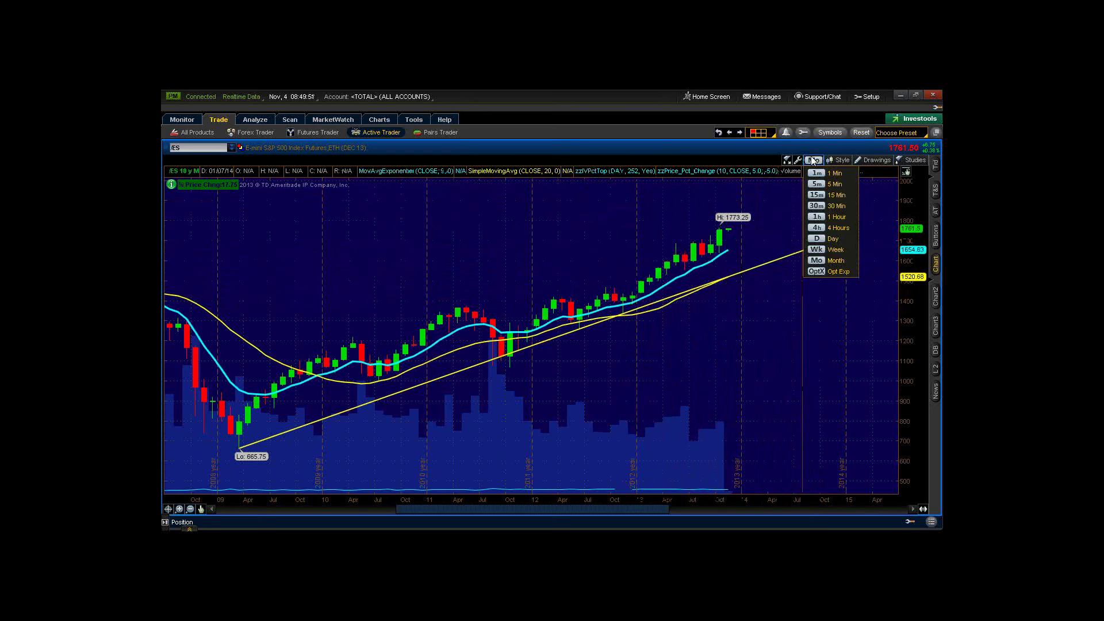
left_click(820, 251)
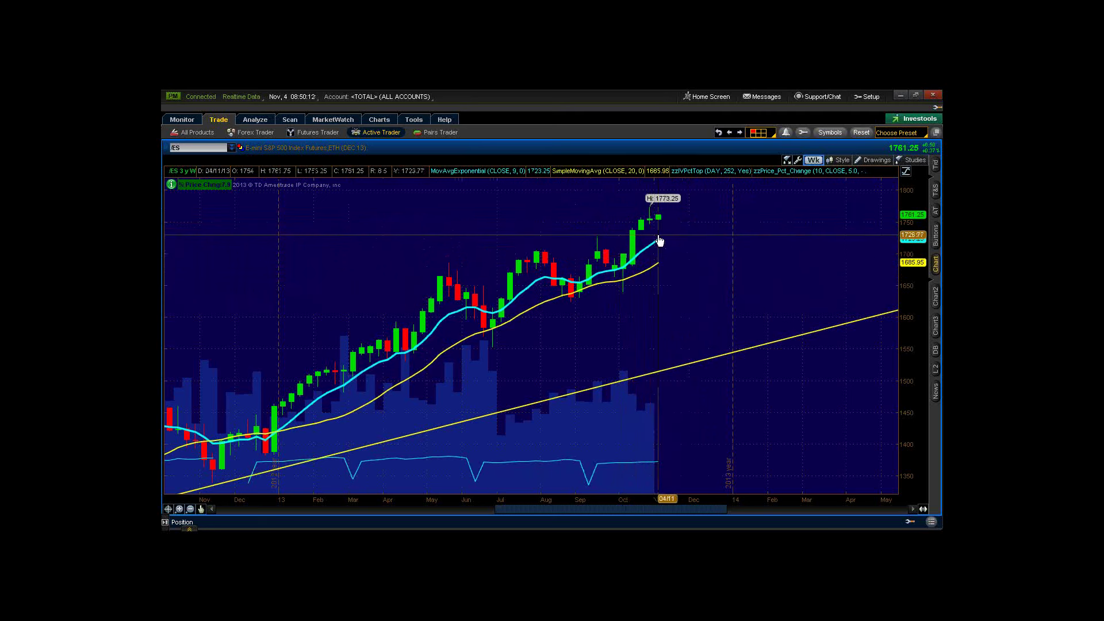
left_click(813, 160)
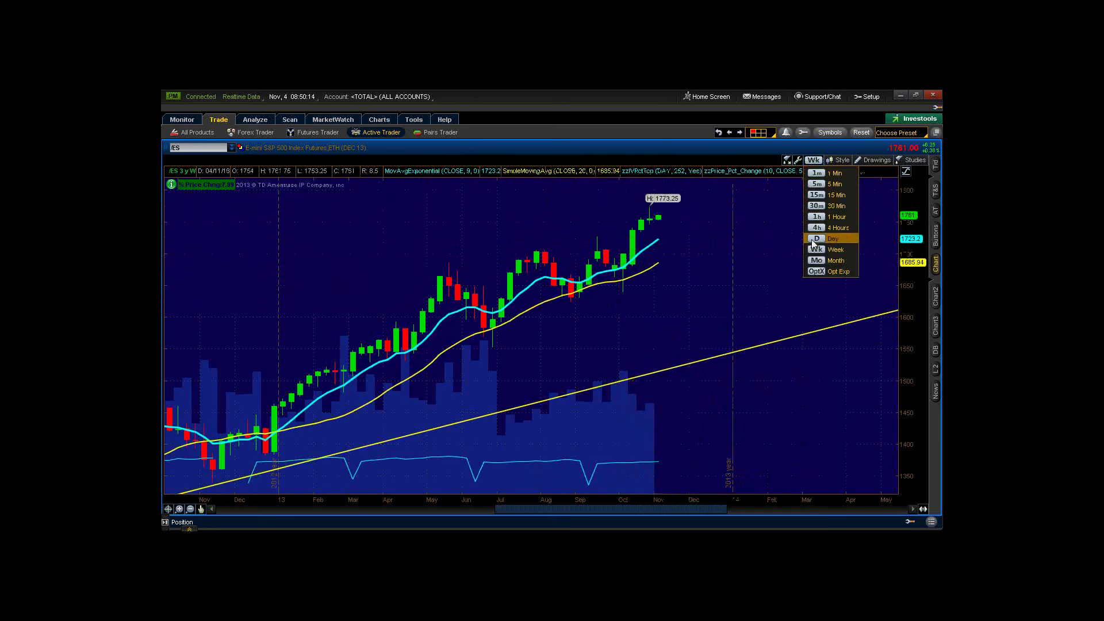
left_click(812, 238)
scroll(602, 301, "up", 5)
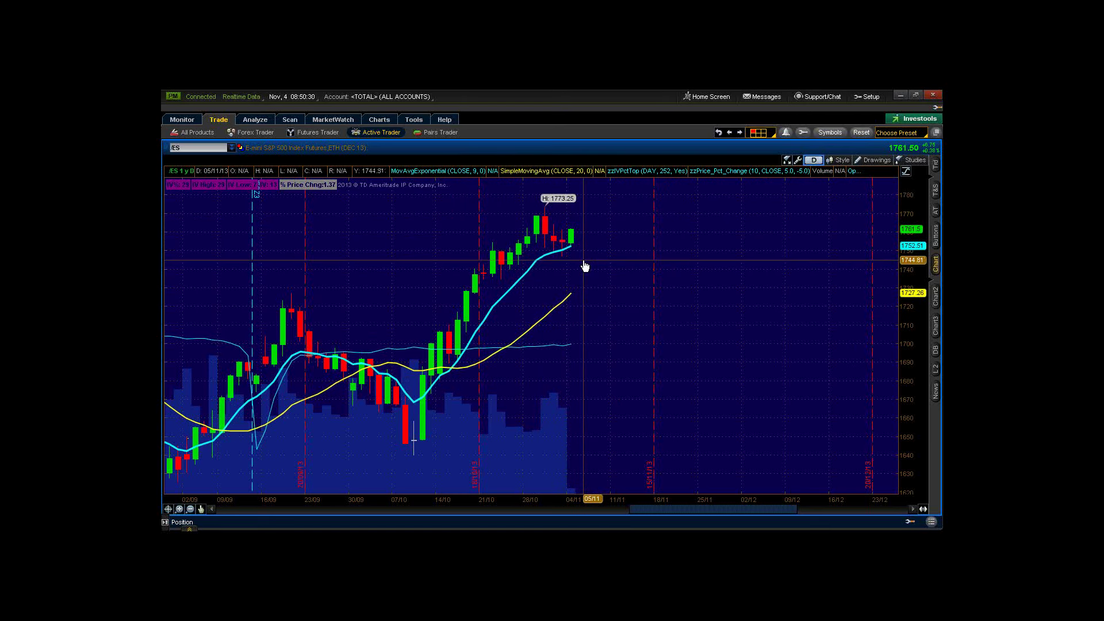
Examine the daily ES chart with the yellow and pink pitchforks, including the line intersections marked by cyan ellipses.
left_click(380, 119)
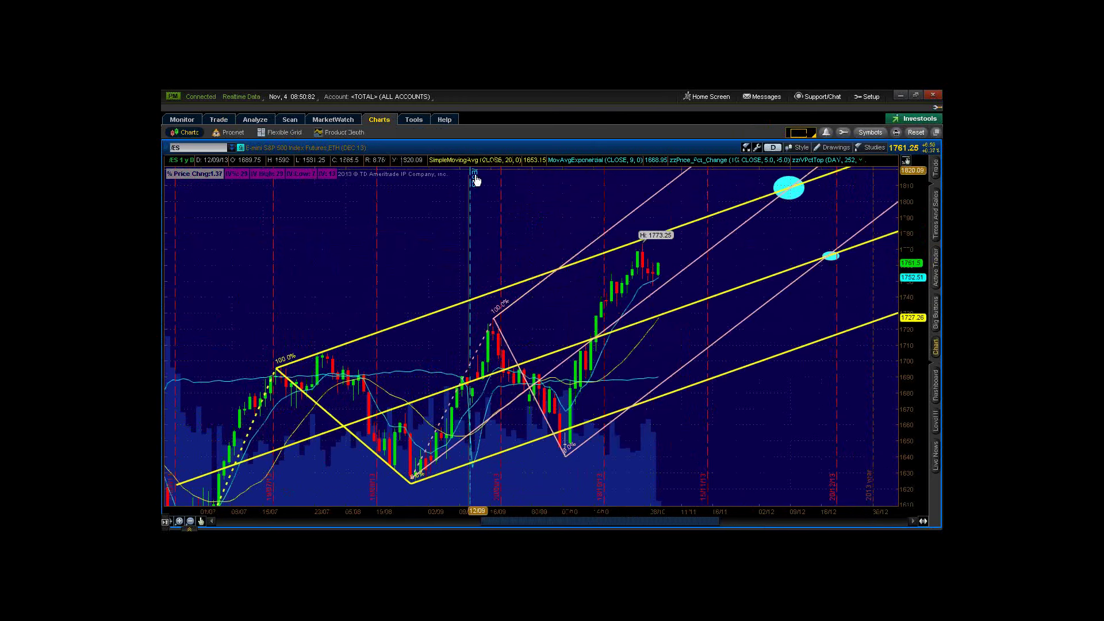
left_click_drag(419, 246, 409, 225)
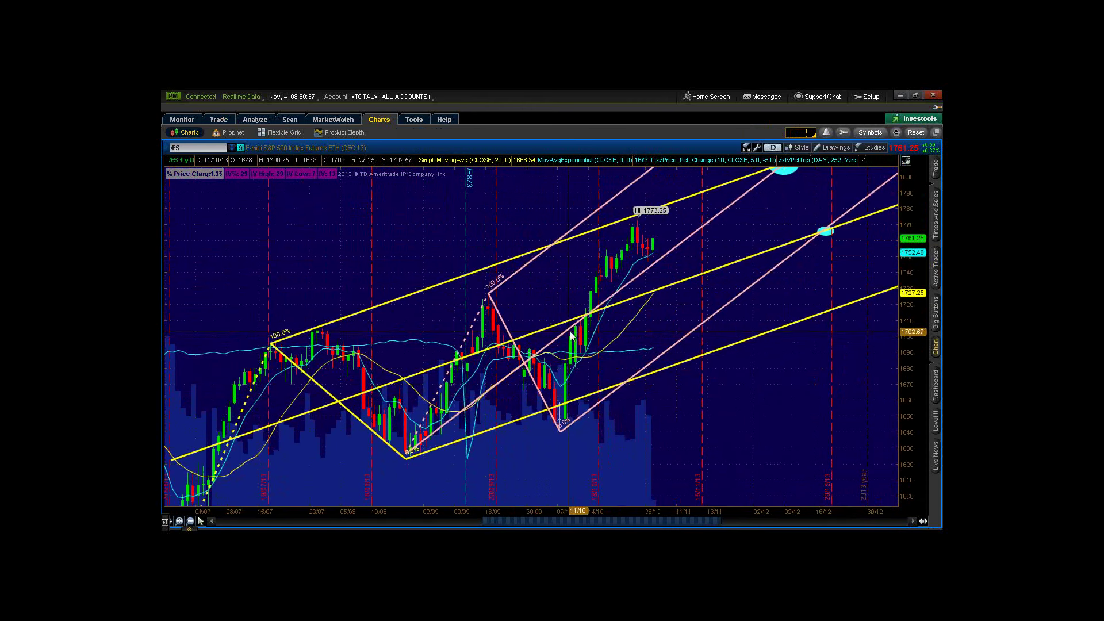
mouse_move(672, 249)
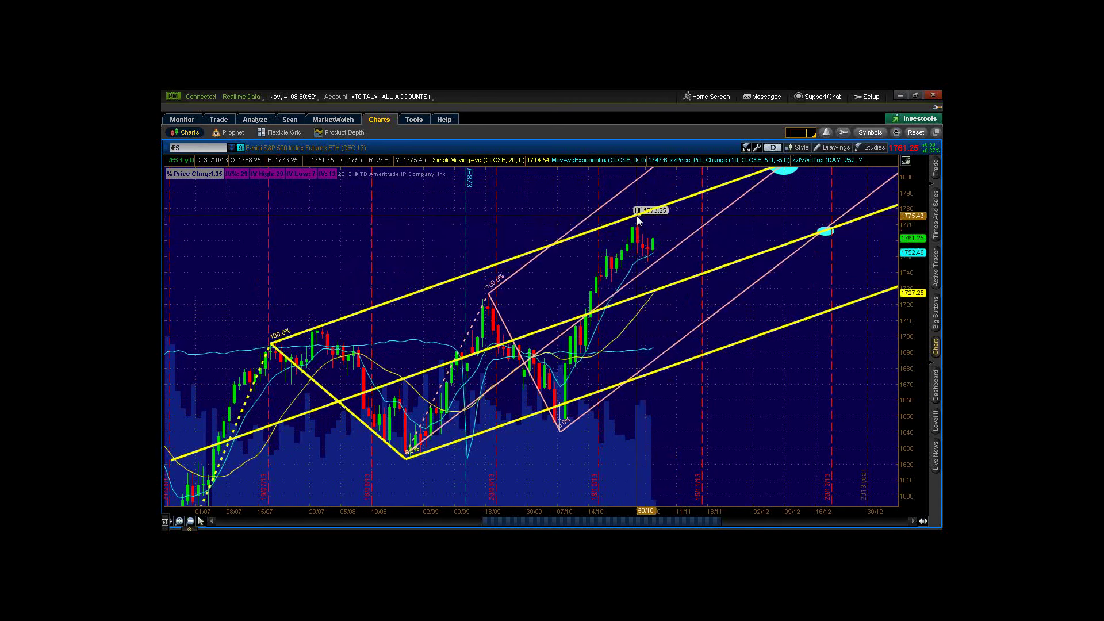
mouse_move(638, 219)
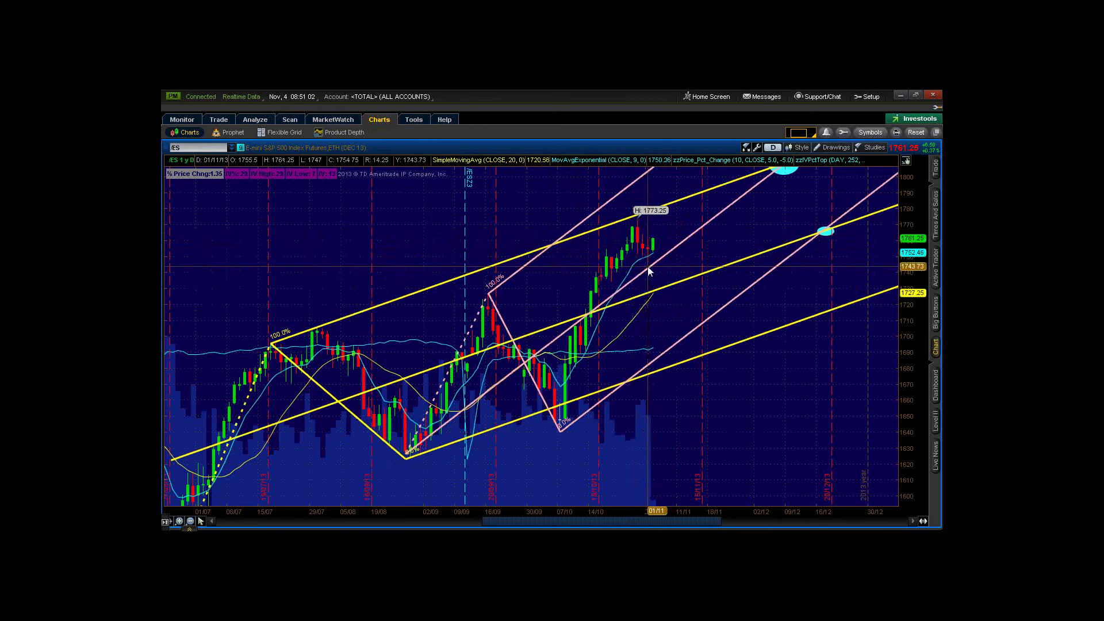
mouse_move(648, 268)
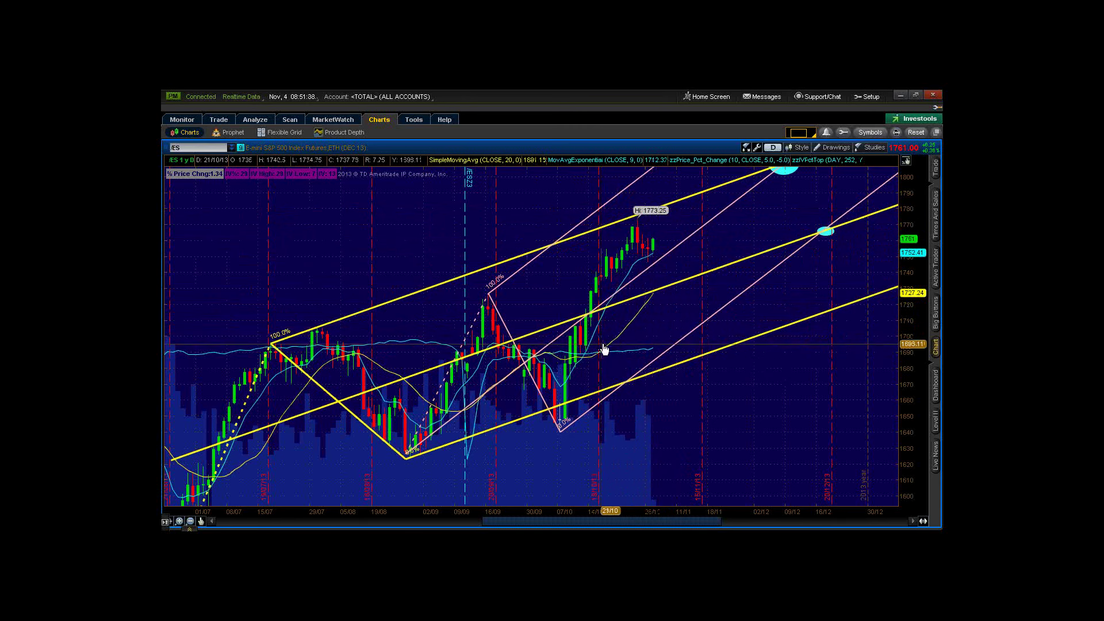
left_click_drag(917, 210, 813, 352)
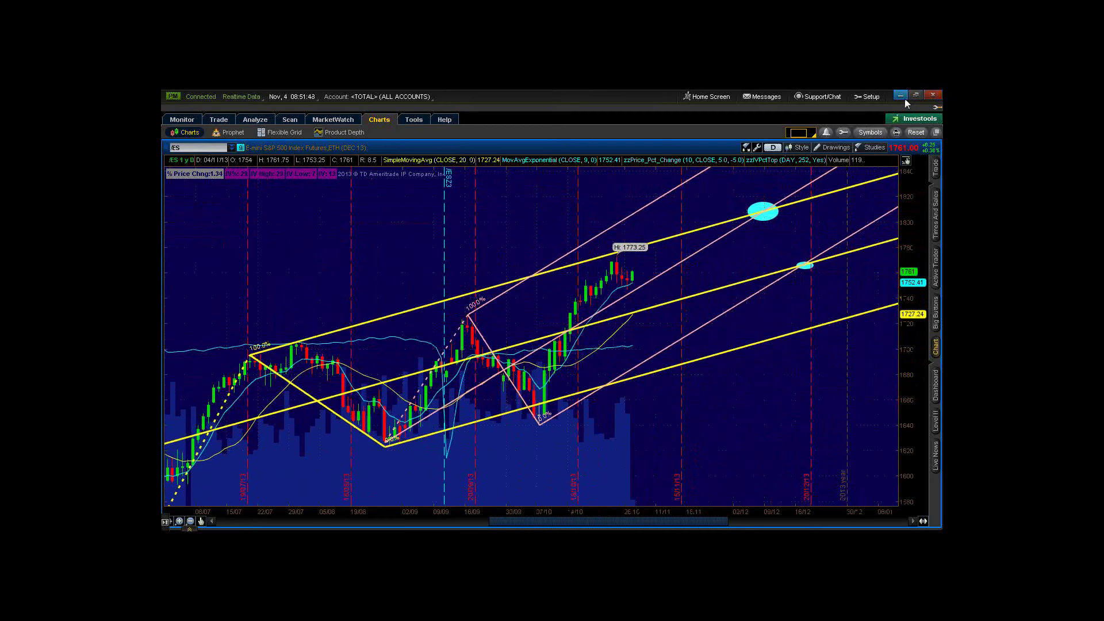
Return to the Active Trader chart and review the most recent ES candles on the 4-hour timeframe.
left_click(219, 120)
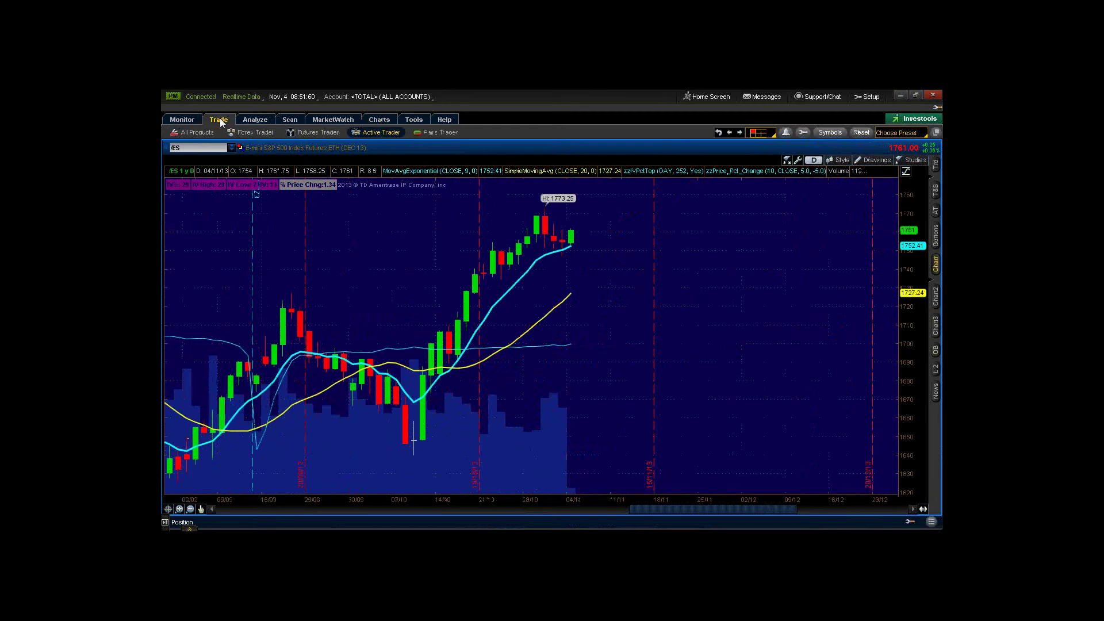
left_click(813, 161)
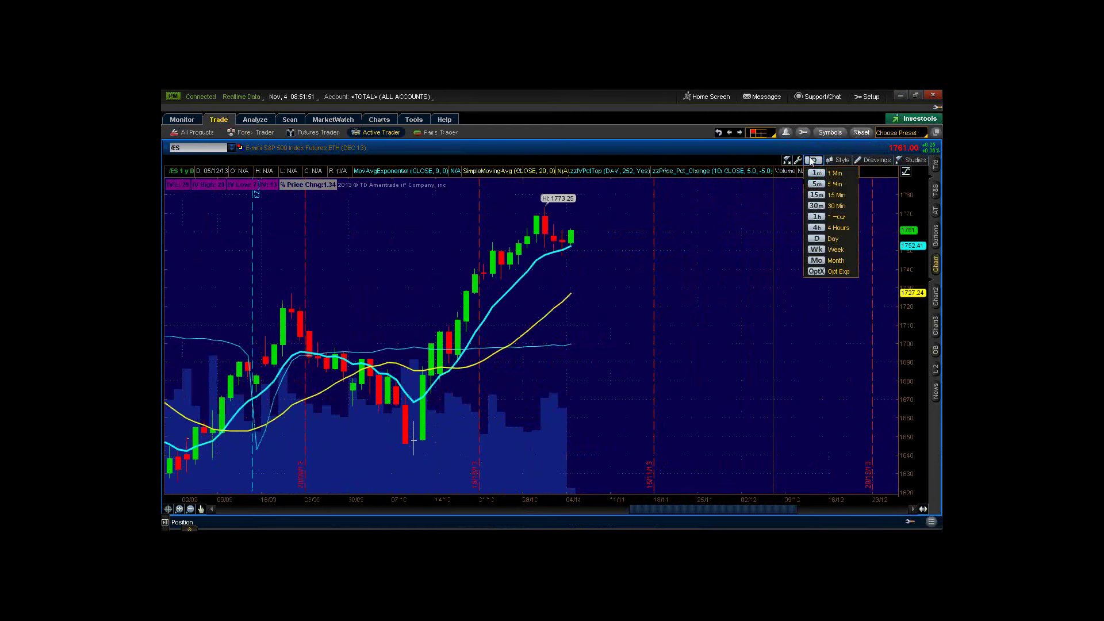
left_click(820, 229)
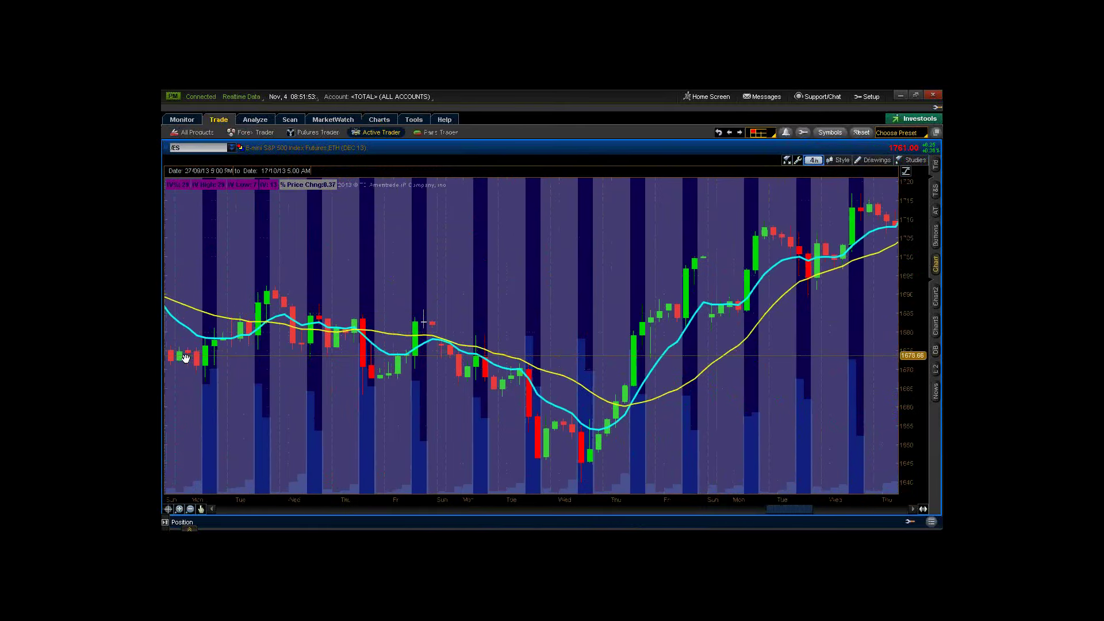
left_click_drag(821, 509, 845, 509)
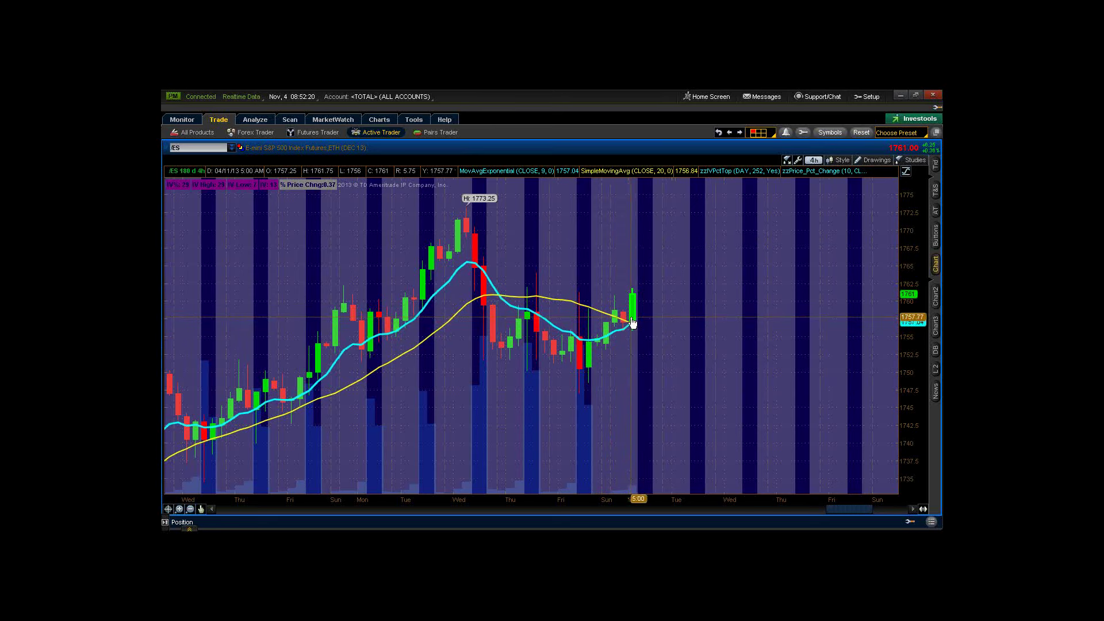
Set the ES chart to the 30-minute timeframe and fit the overnight and previous-session candles in view.
left_click(813, 160)
left_click(817, 206)
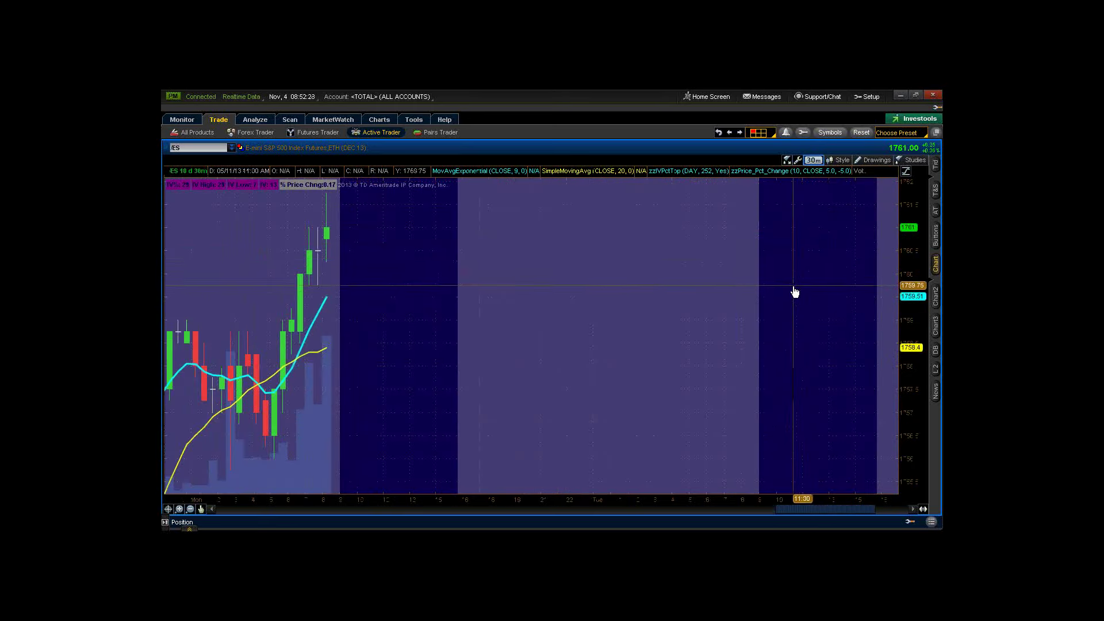
left_click_drag(915, 211, 915, 253)
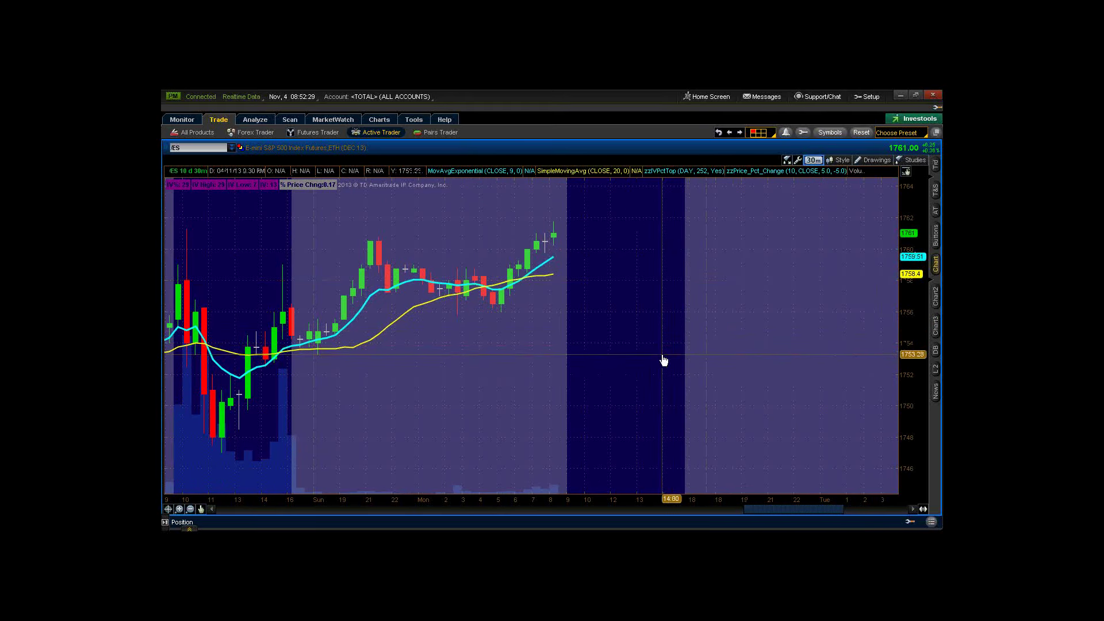
left_click_drag(668, 357, 729, 381)
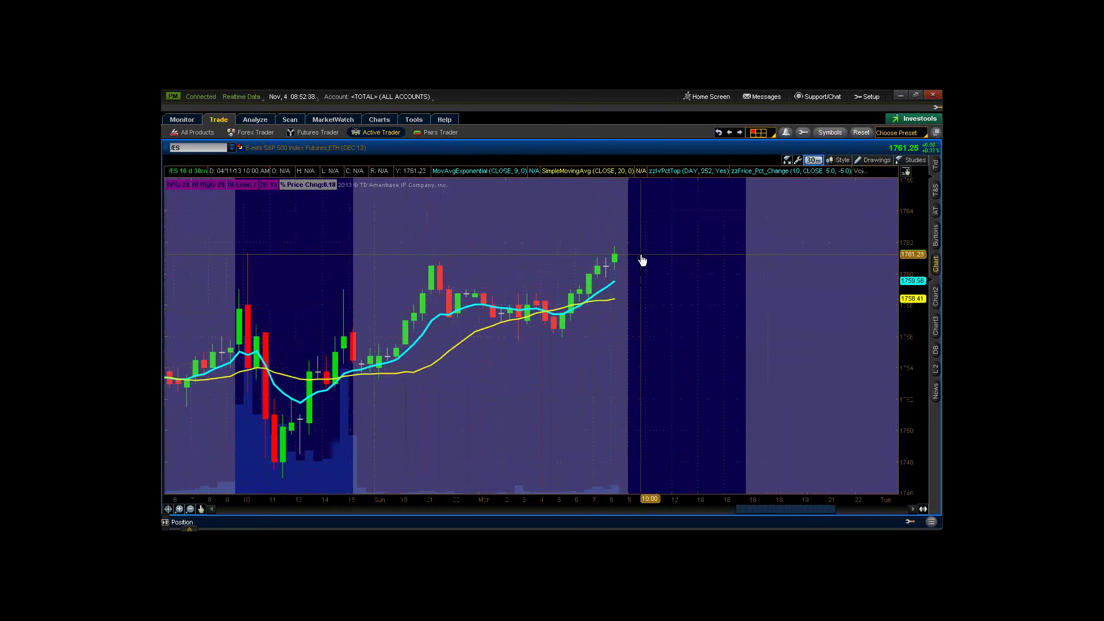
Switch to Investor/RT, maximize the ES composite profile chart, and rescale its prices to examine the high- and low-volume nodes.
left_click(901, 95)
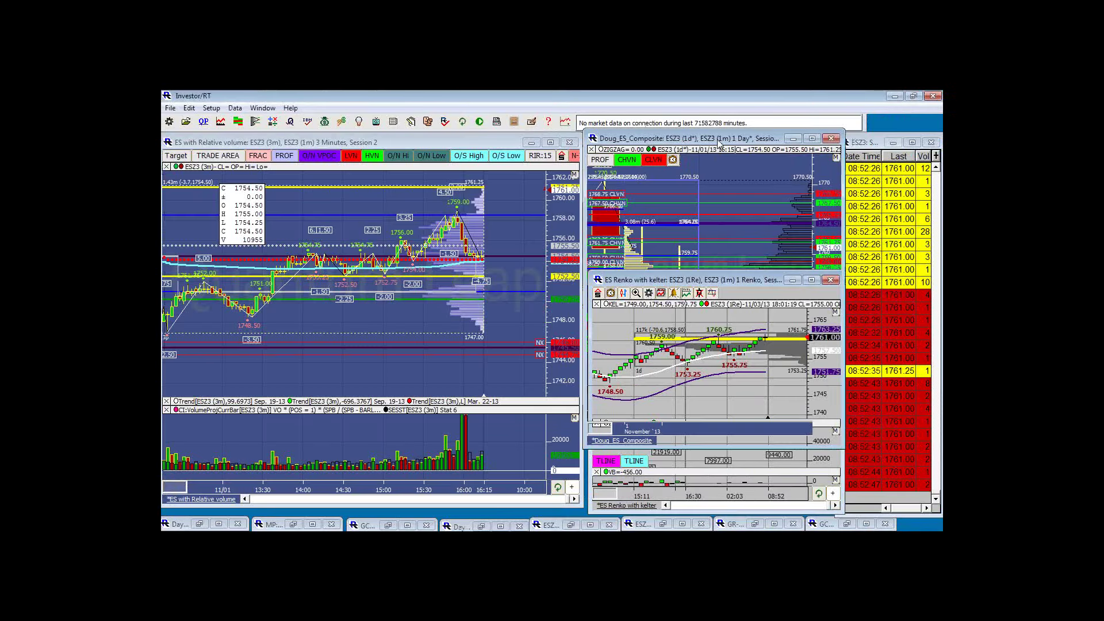
double_click(720, 142)
left_click_drag(922, 448, 910, 431)
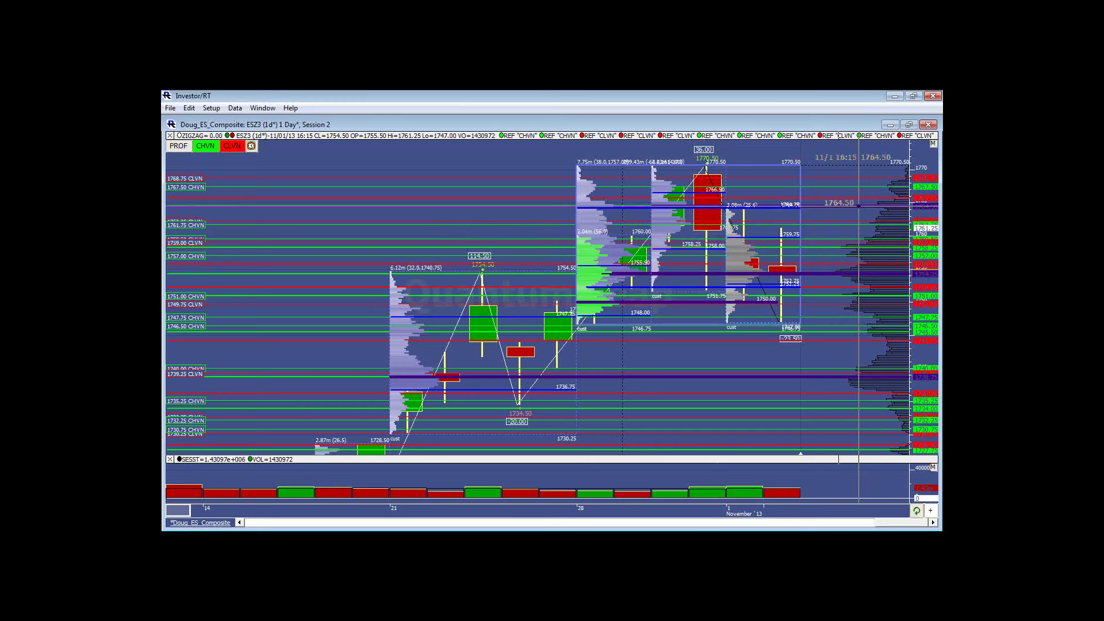
left_click_drag(918, 351, 918, 402)
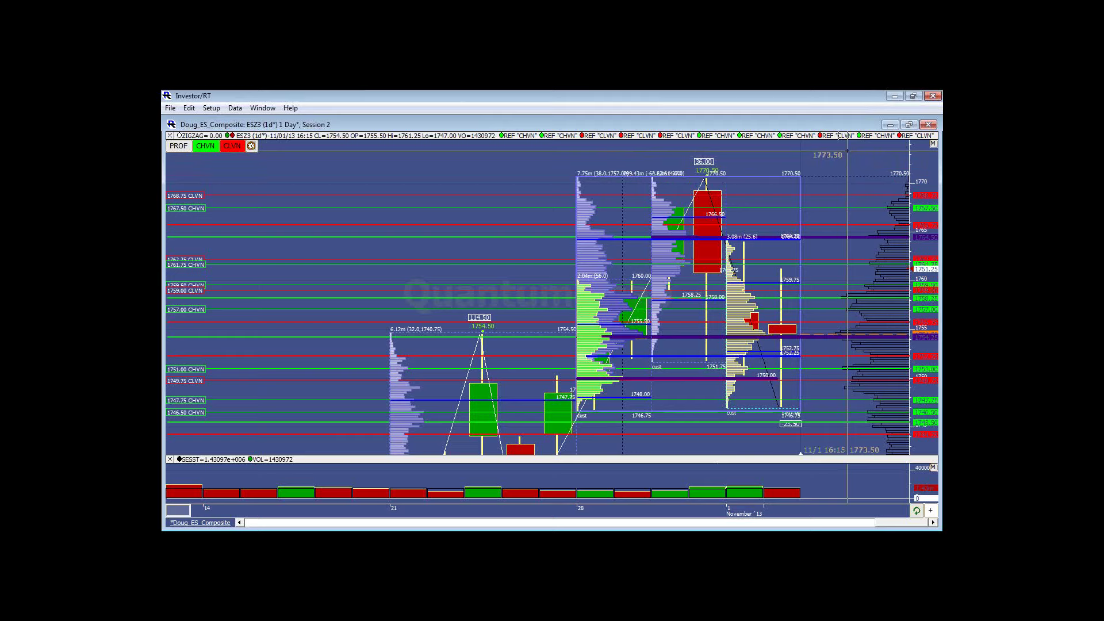
Restore the composite chart, raise the relative volume chart, and place the narrowed ES-globex chart beside it.
double_click(638, 123)
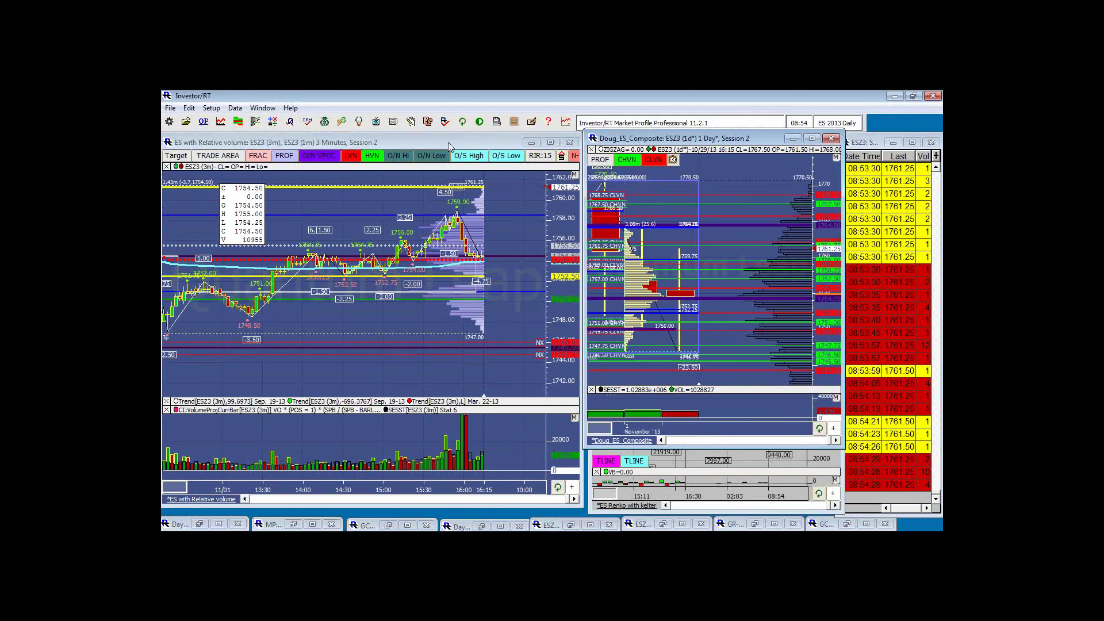
mouse_move(446, 143)
left_mouse_down()
mouse_move(446, 170)
mouse_move(442, 114)
mouse_move(449, 122)
left_mouse_up()
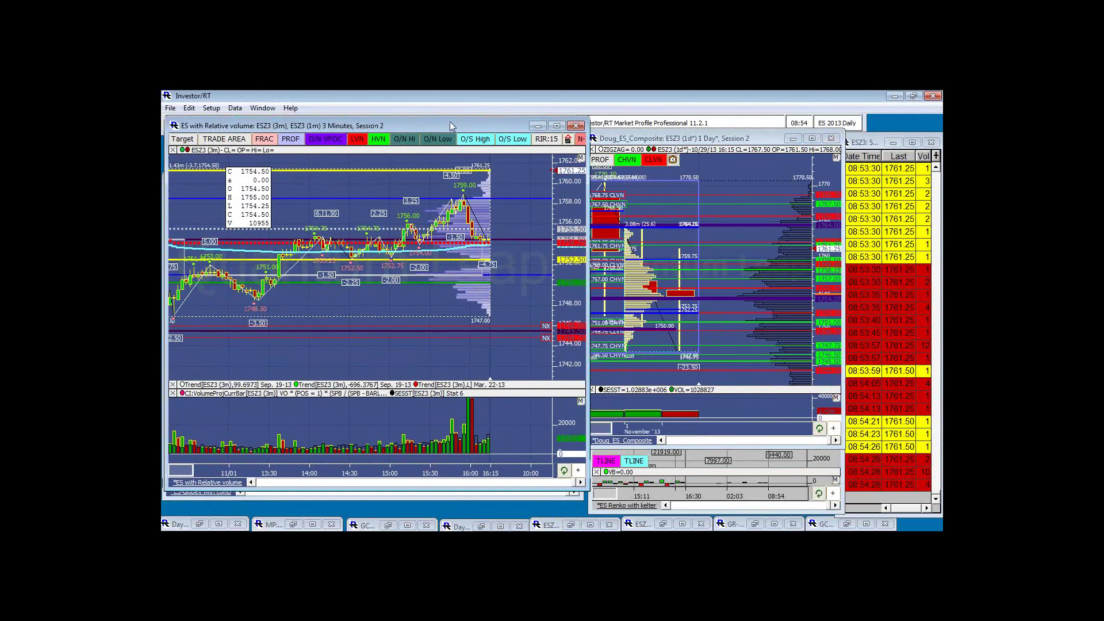
left_click(444, 496)
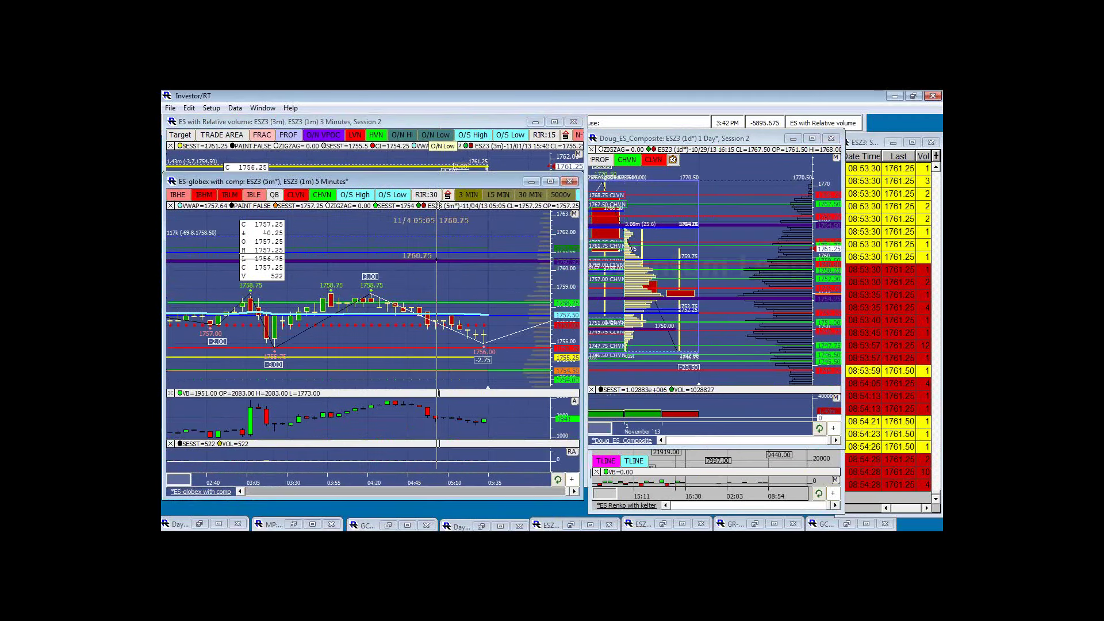
left_click_drag(417, 185, 732, 195)
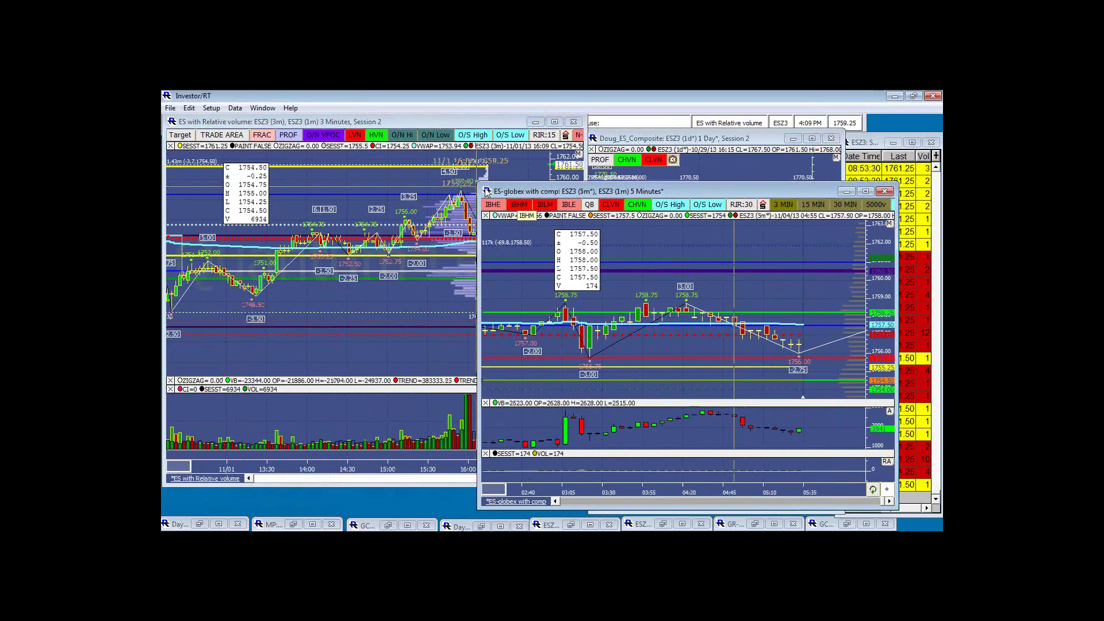
left_click_drag(480, 181, 640, 154)
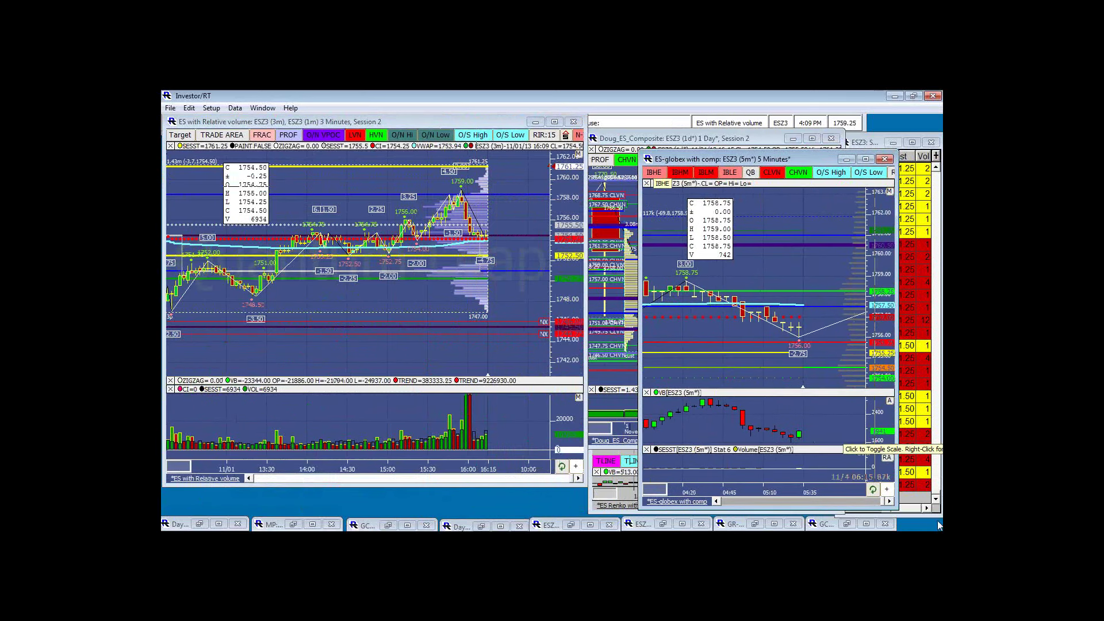
Show the latest bars on the ES-globex chart, examine the maximized overnight session, and adjust the price ranges of both ES charts.
left_click_drag(891, 502, 892, 502)
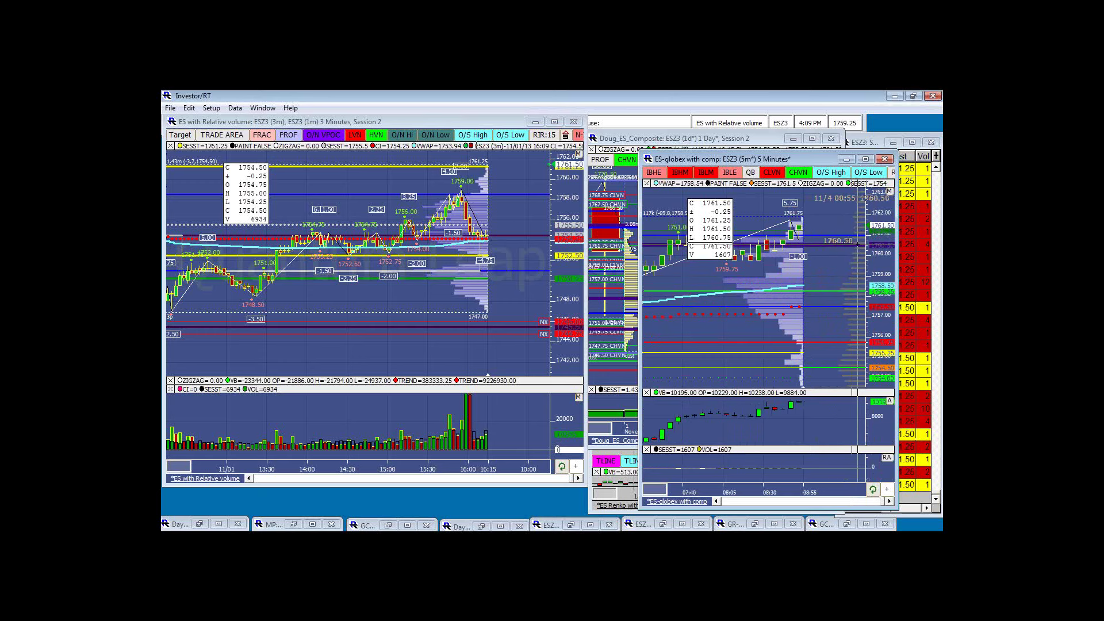
double_click(809, 164)
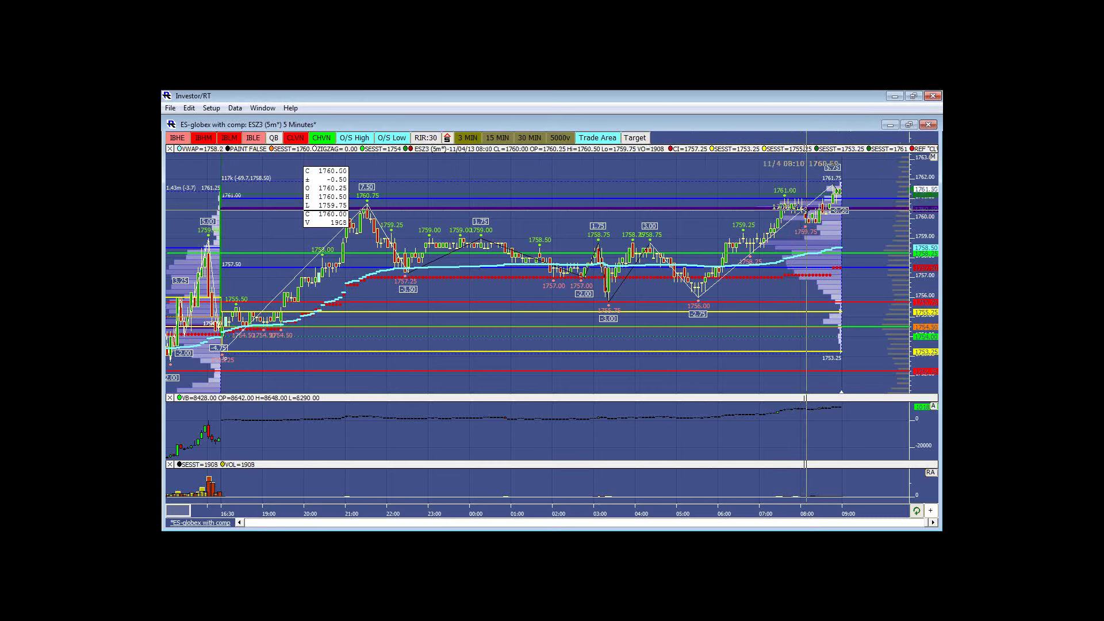
double_click(794, 125)
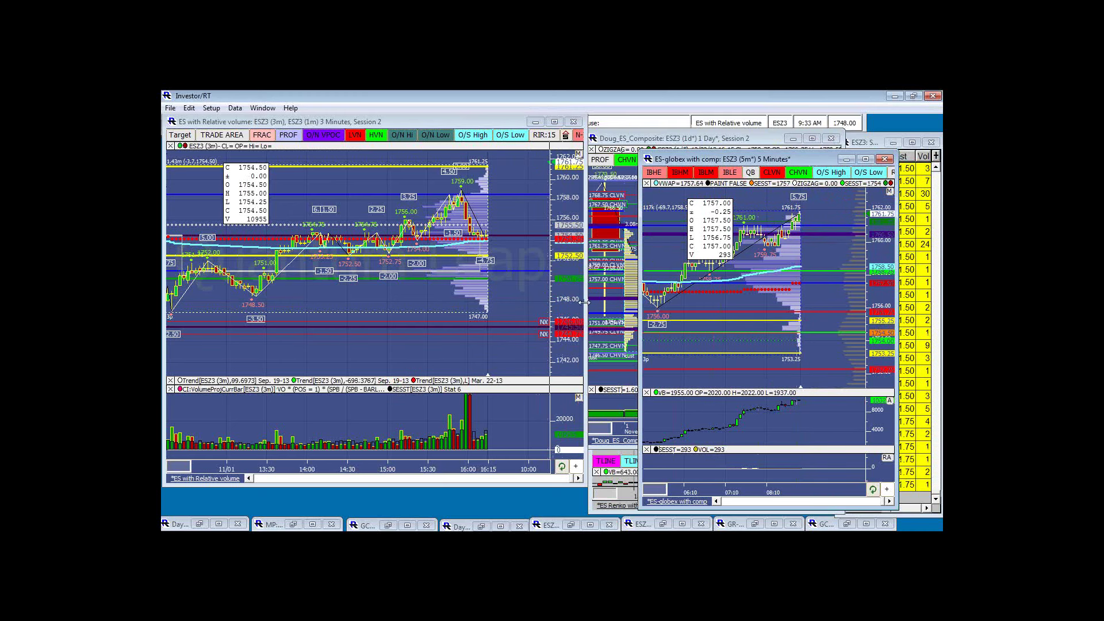
left_click_drag(562, 316, 562, 334)
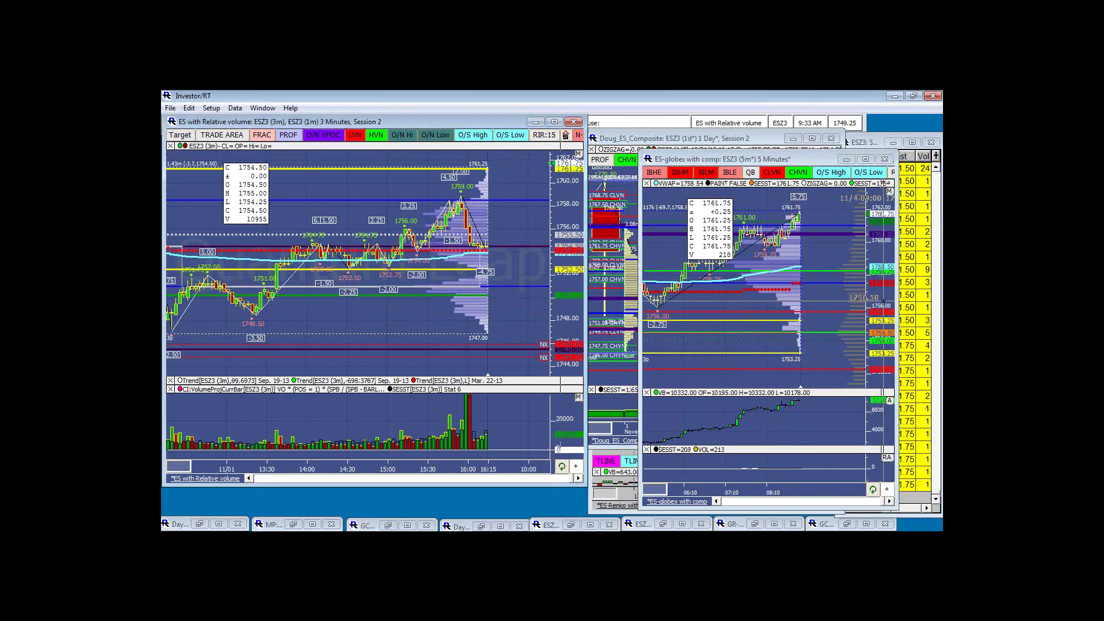
left_click_drag(799, 297, 784, 184)
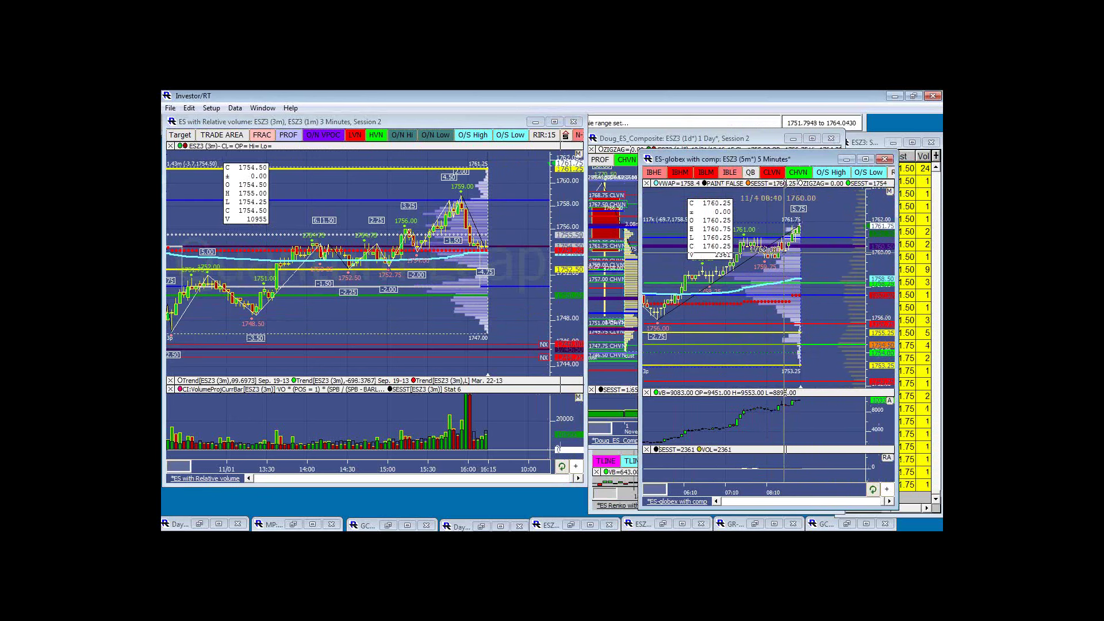
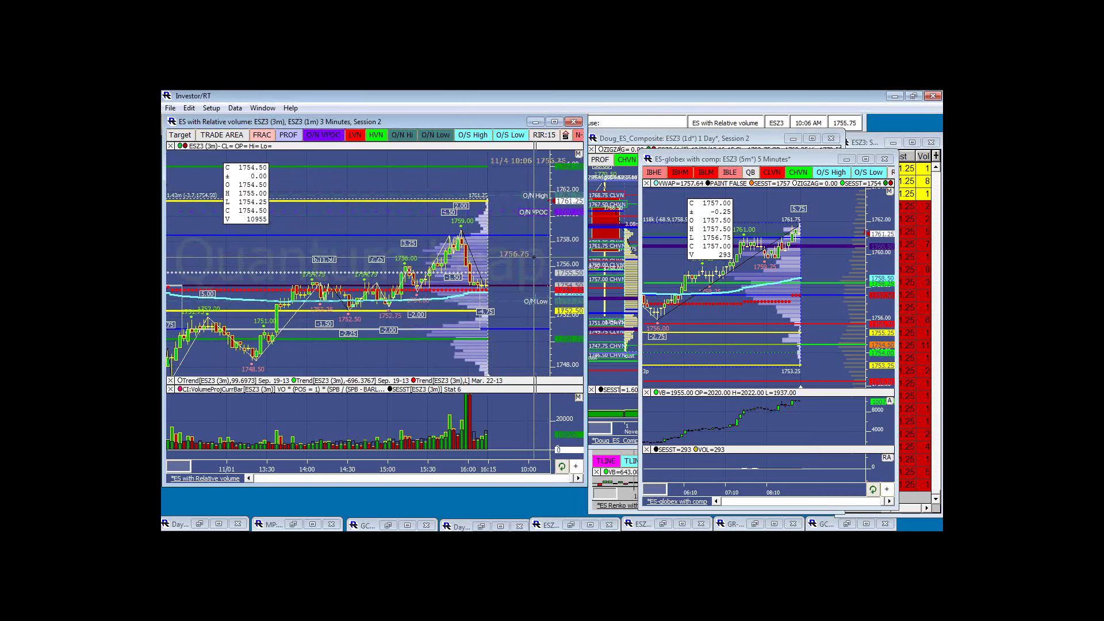
Mark trade areas at about 1759 and 1752 on the ES with Relative volume chart.
left_click(400, 224)
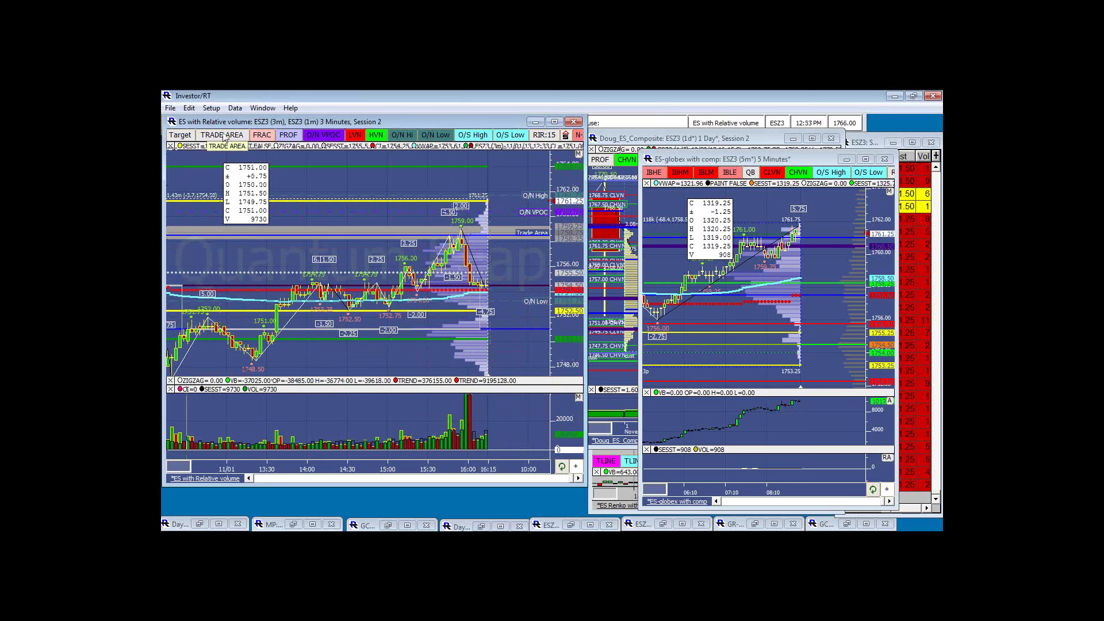
left_click(524, 312)
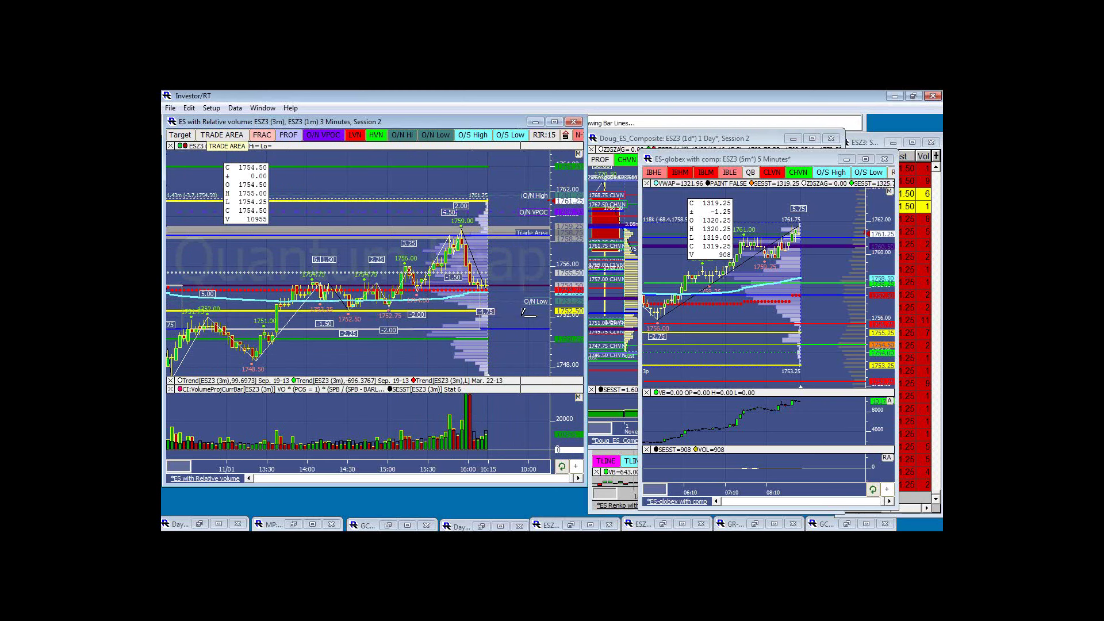
Minimize the ES-globex chart and examine the composite profile's volume nodes, both maximized and with the earlier sessions in view.
left_click(846, 160)
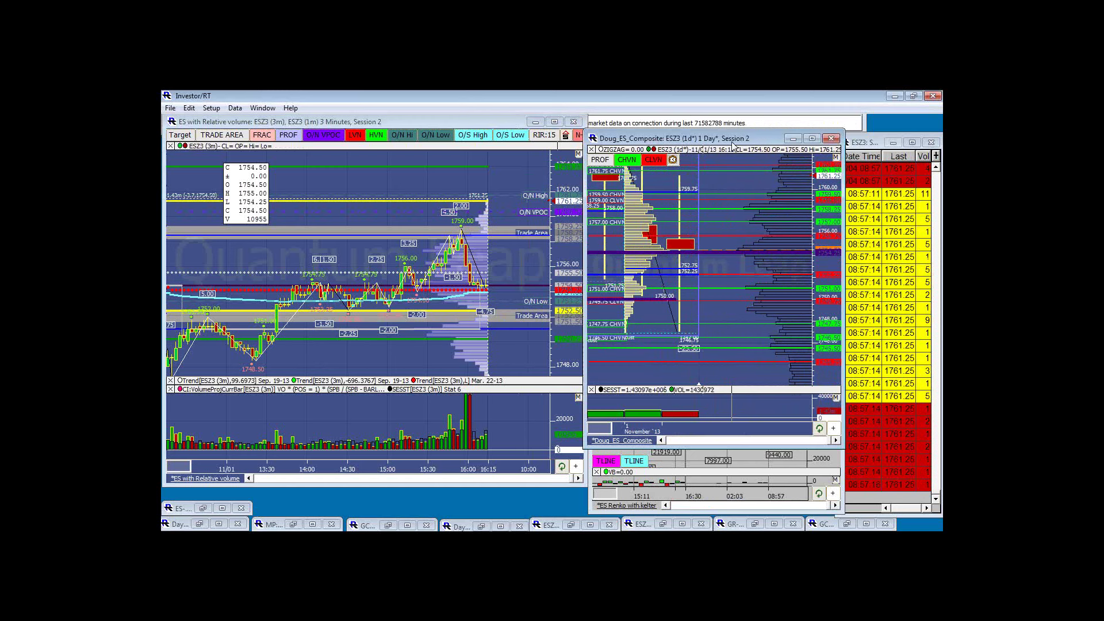
double_click(731, 139)
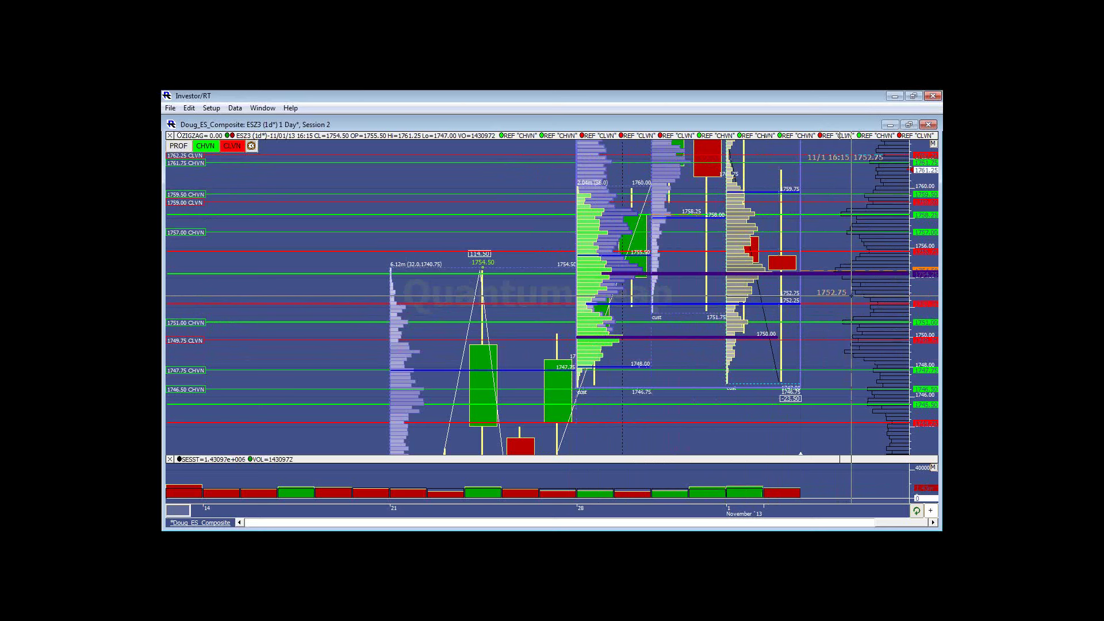
double_click(723, 127)
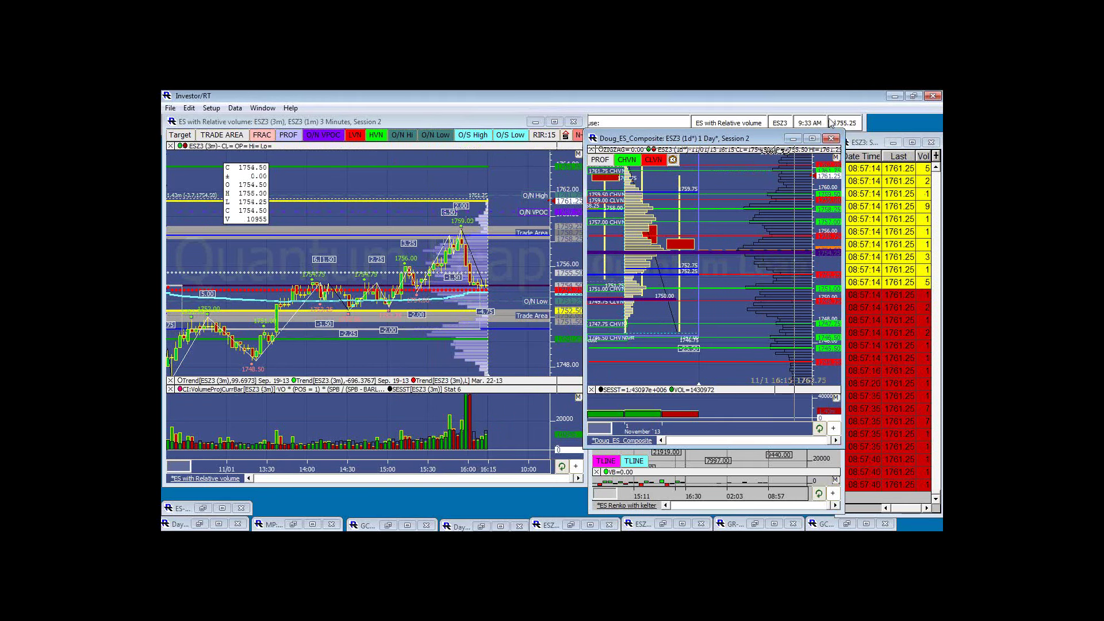
left_click(794, 139)
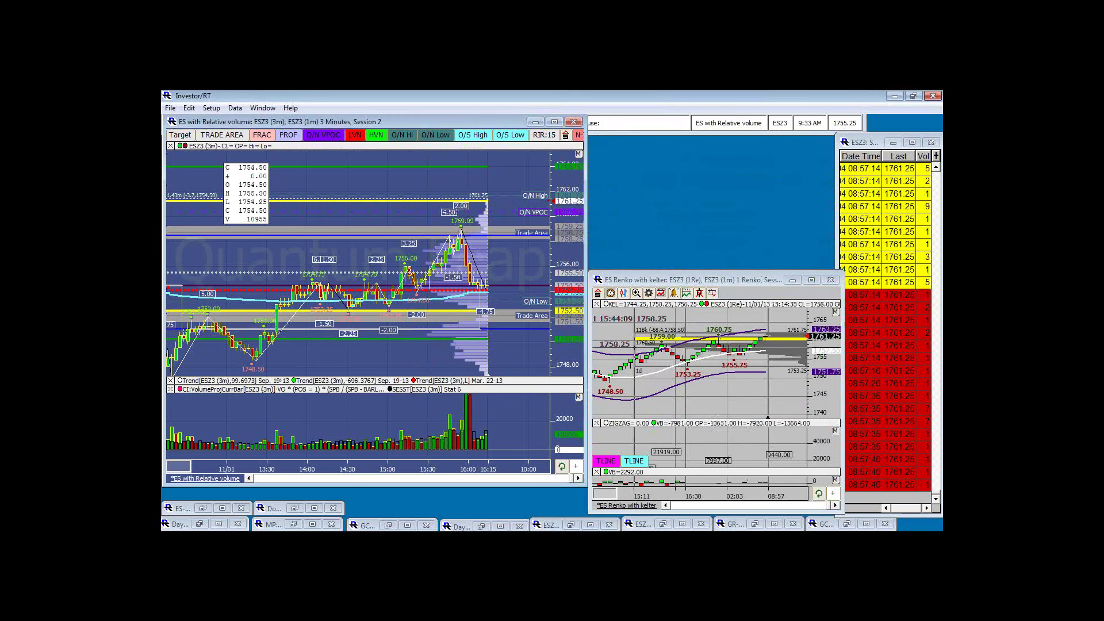
left_click(313, 508)
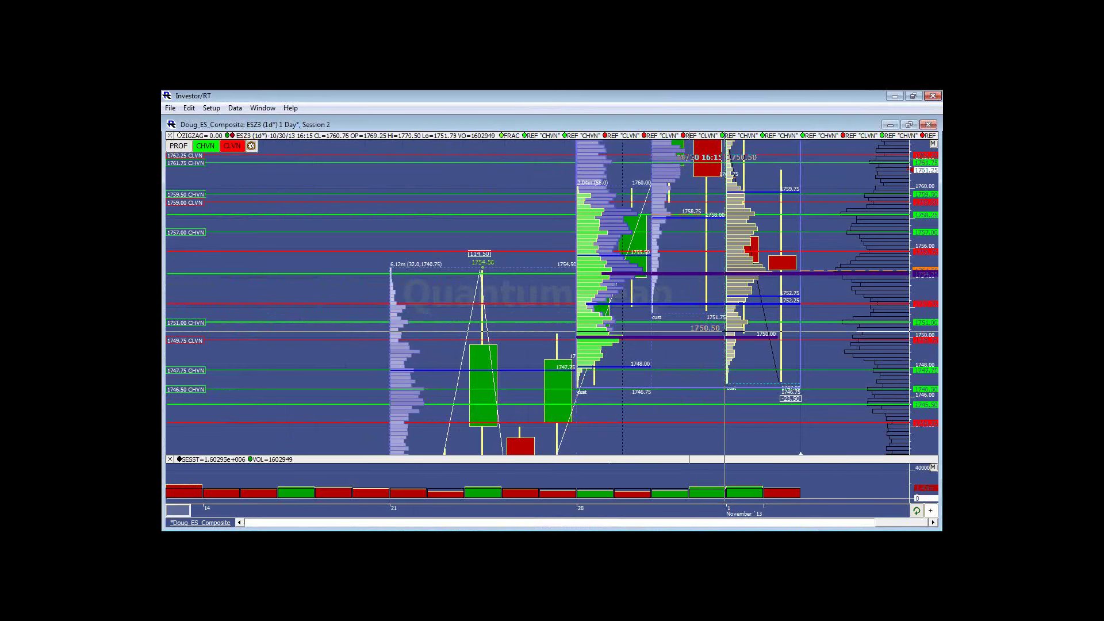
double_click(601, 128)
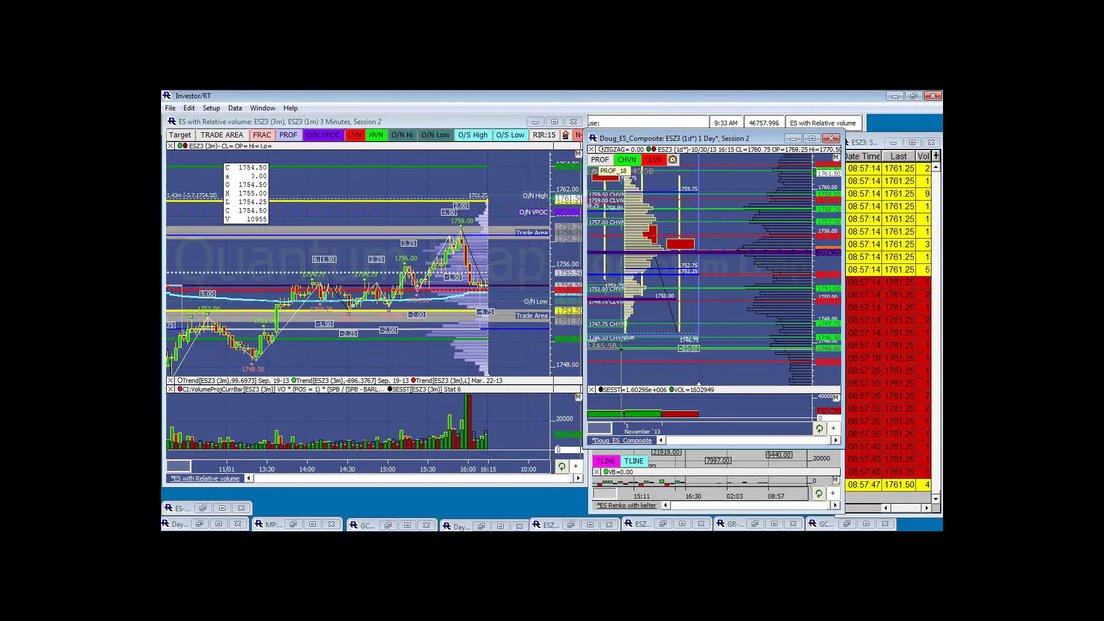
left_click_drag(697, 382, 743, 383)
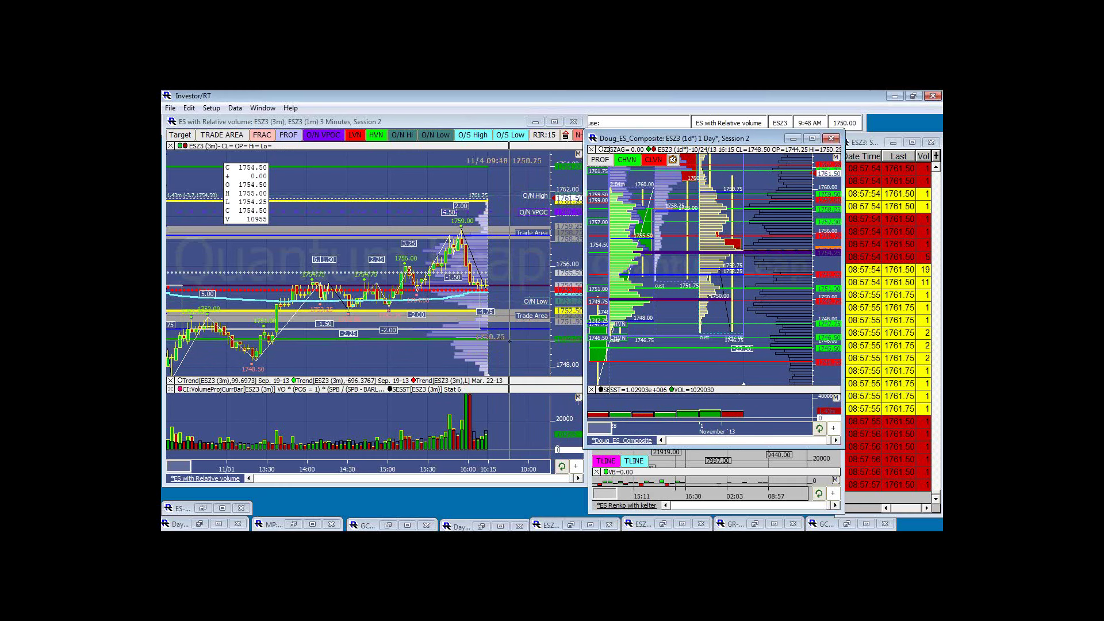
Mark a trade area at about 1747 and a target at about 1745 on the relative volume chart.
left_click_drag(566, 334, 563, 345)
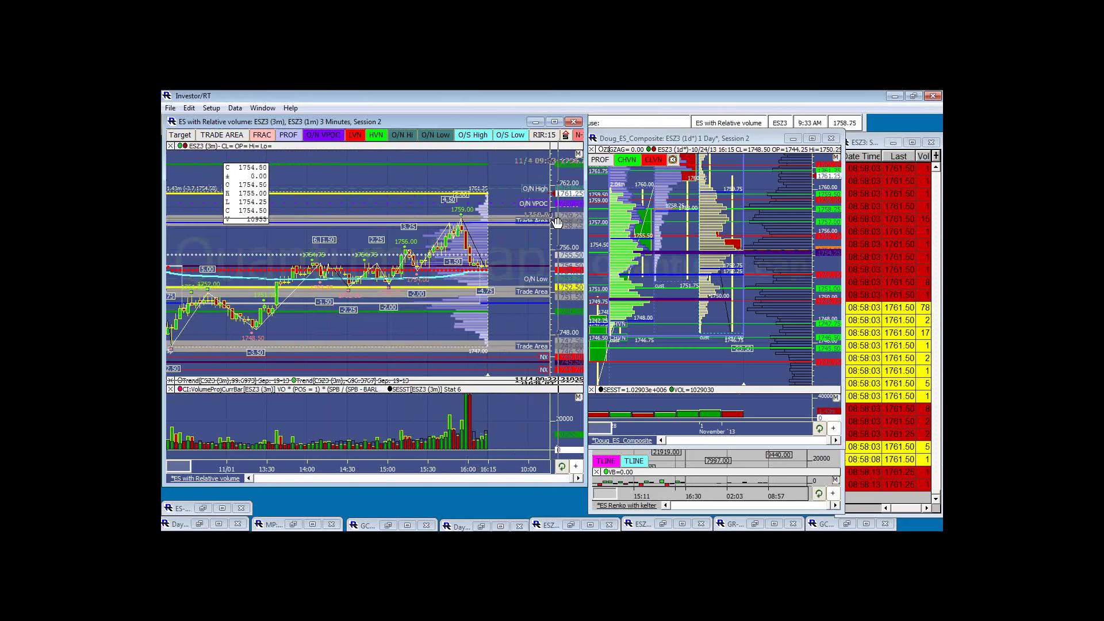
left_click_drag(558, 251, 561, 313)
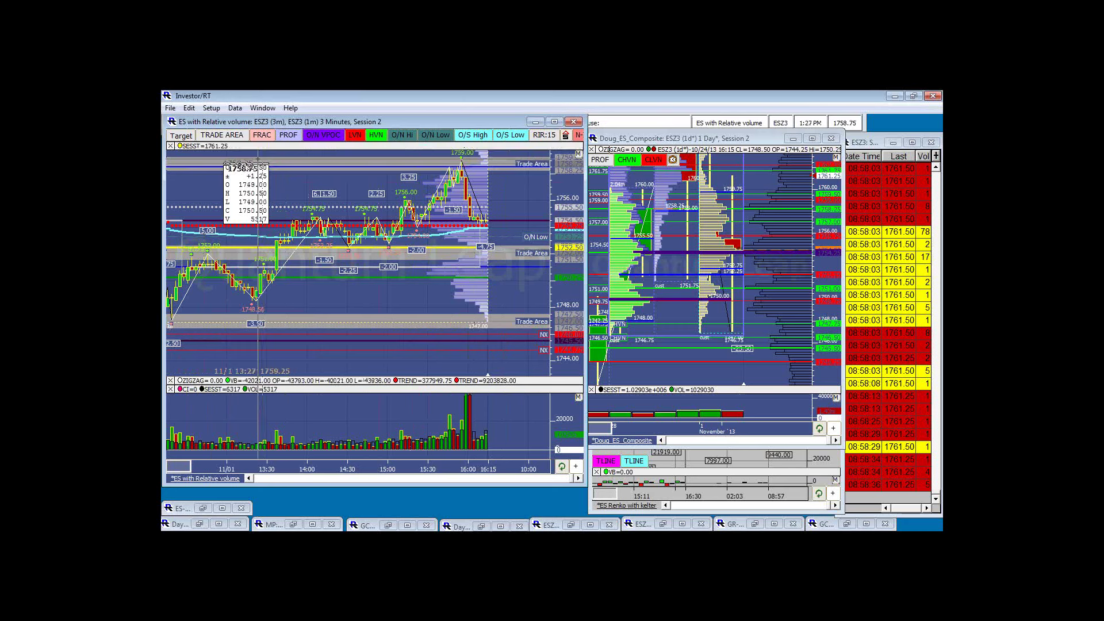
left_click(182, 136)
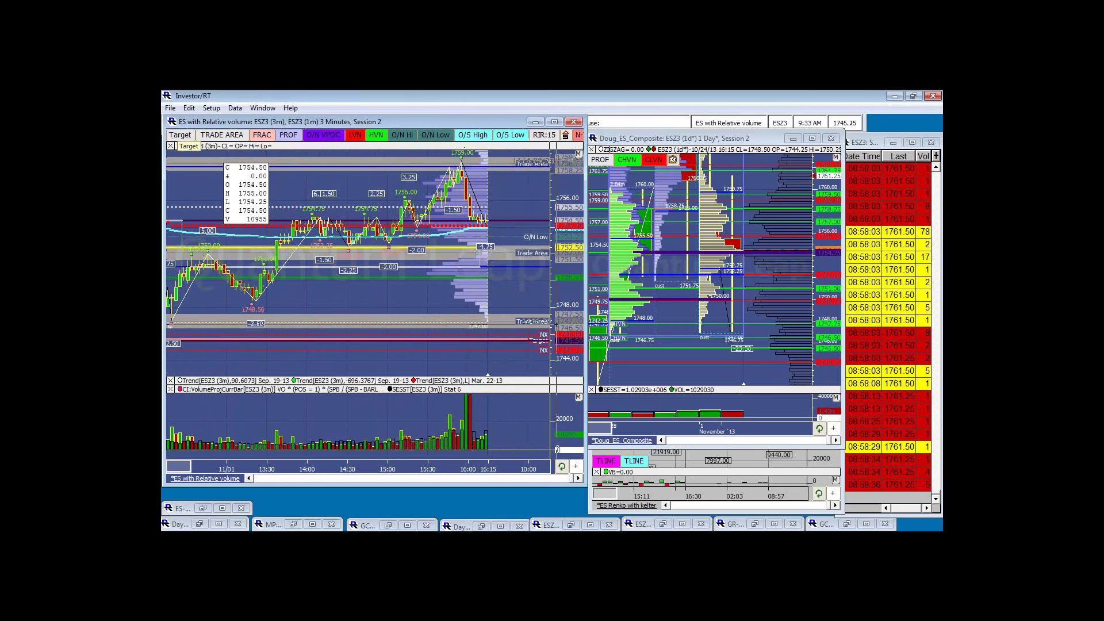
Place NX levels between about 1757 and 1757.75, just below the 1759 trade area on the relative volume chart.
left_click_drag(576, 216, 576, 326)
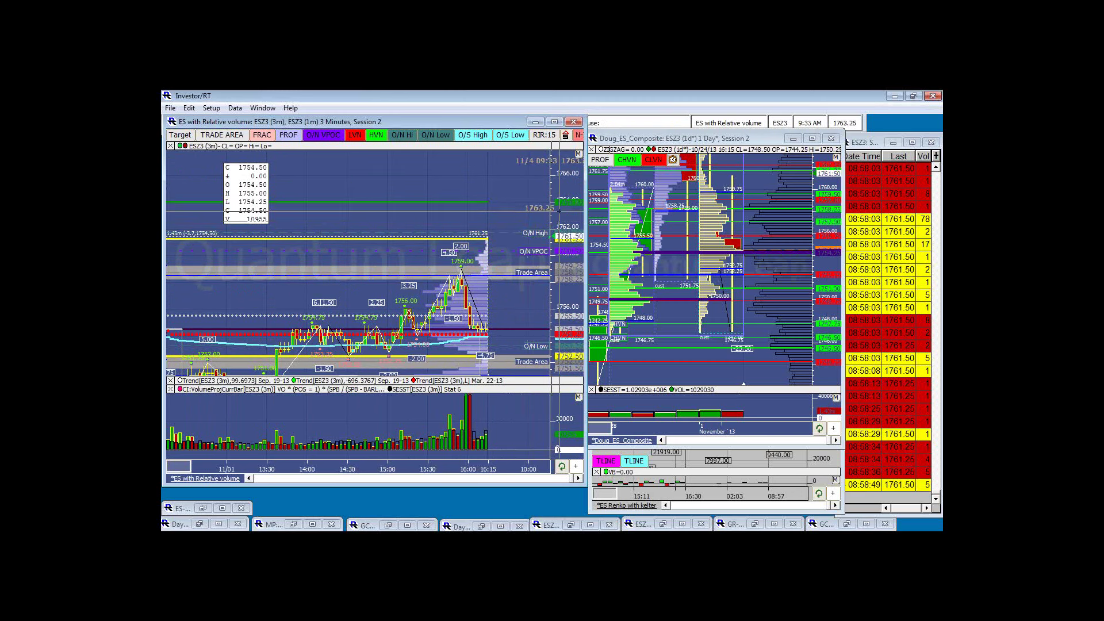
left_click_drag(557, 179, 561, 191)
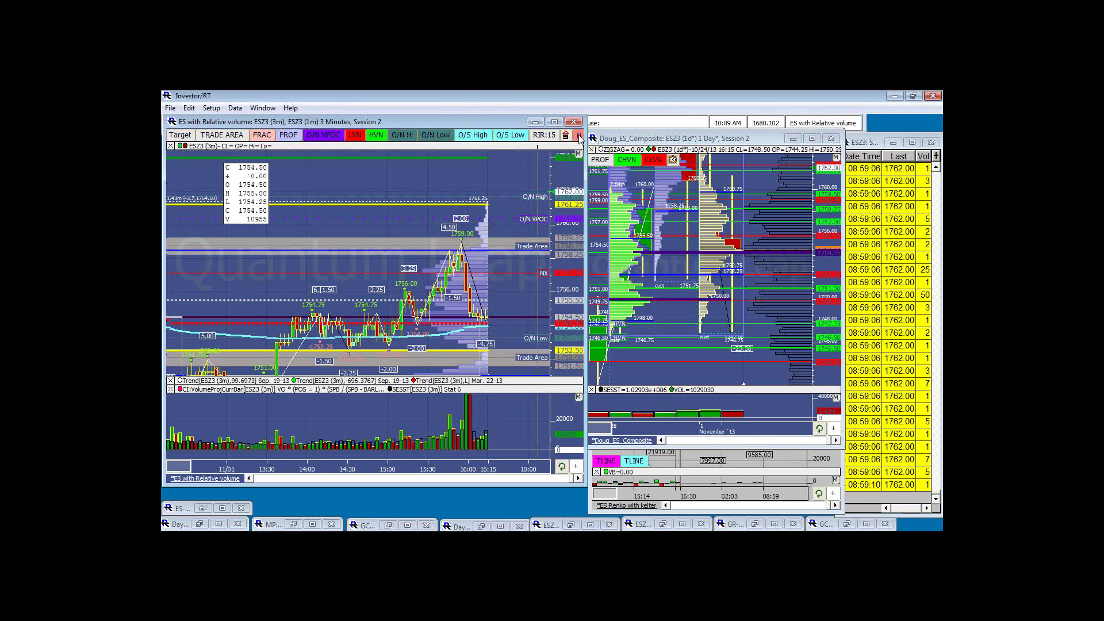
left_click(535, 266)
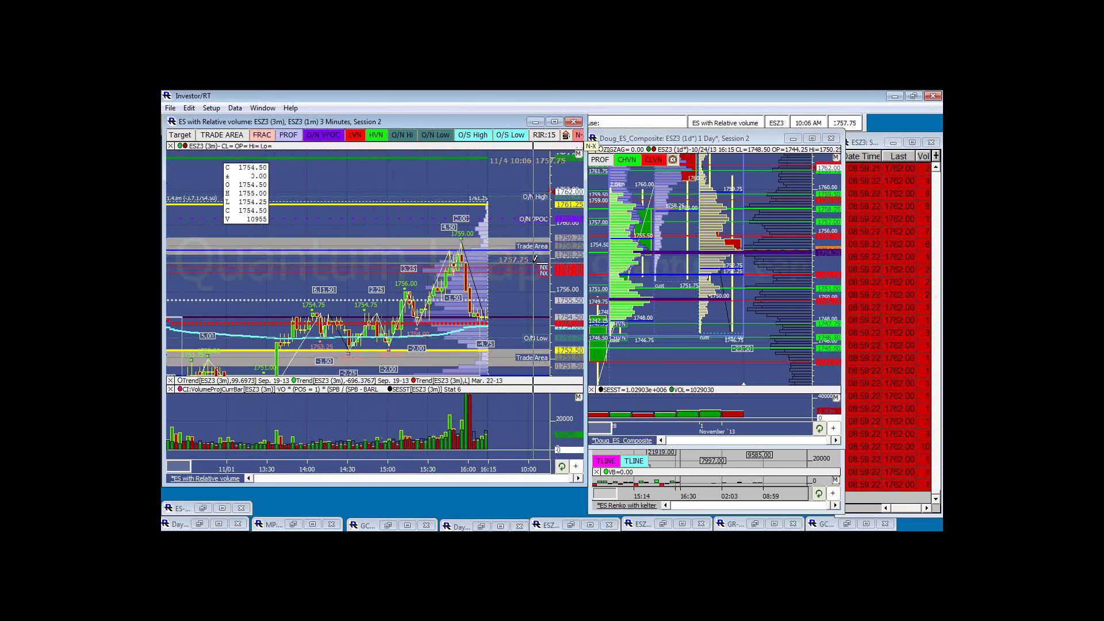
left_click(536, 257)
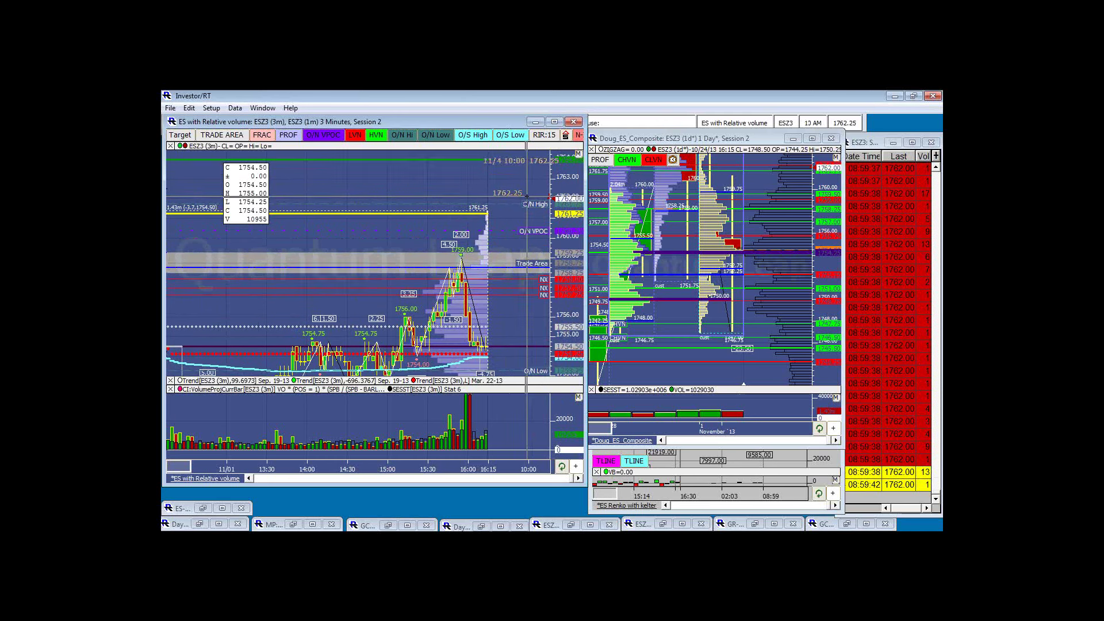
Move the O/N High line to 1762.25 and recheck the overnight session on the maximized ES-globex chart.
left_click(534, 203)
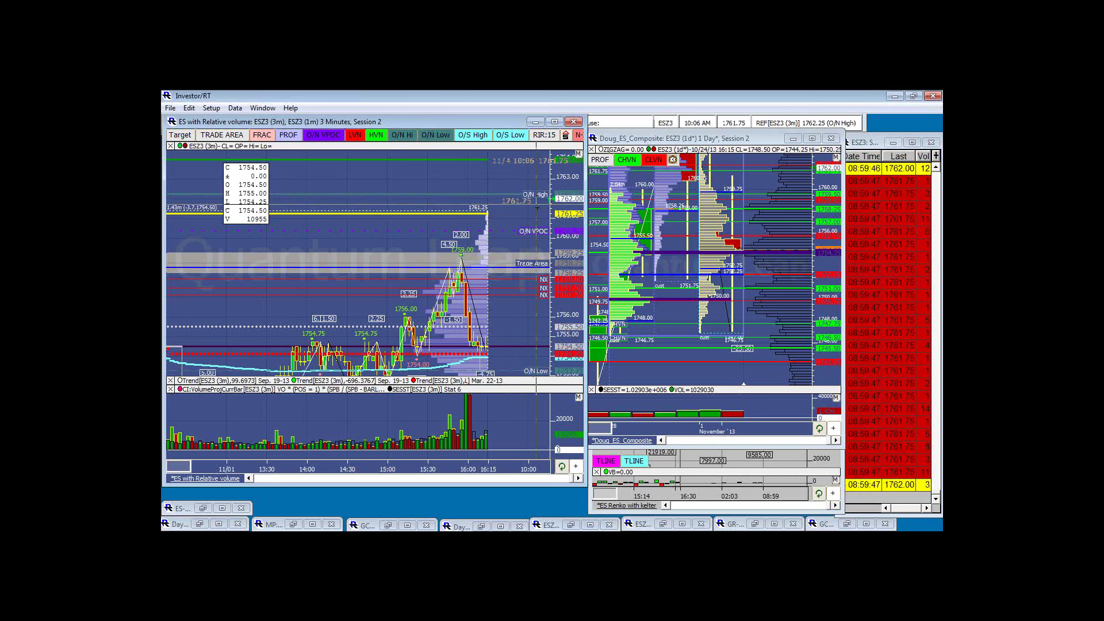
left_click(768, 474)
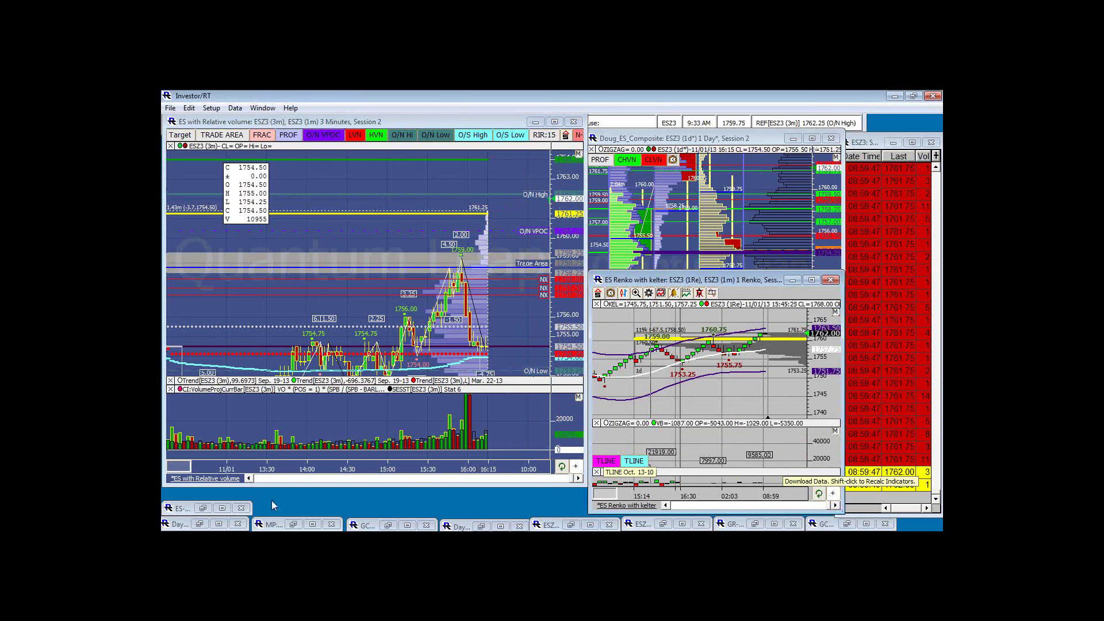
left_click(222, 509)
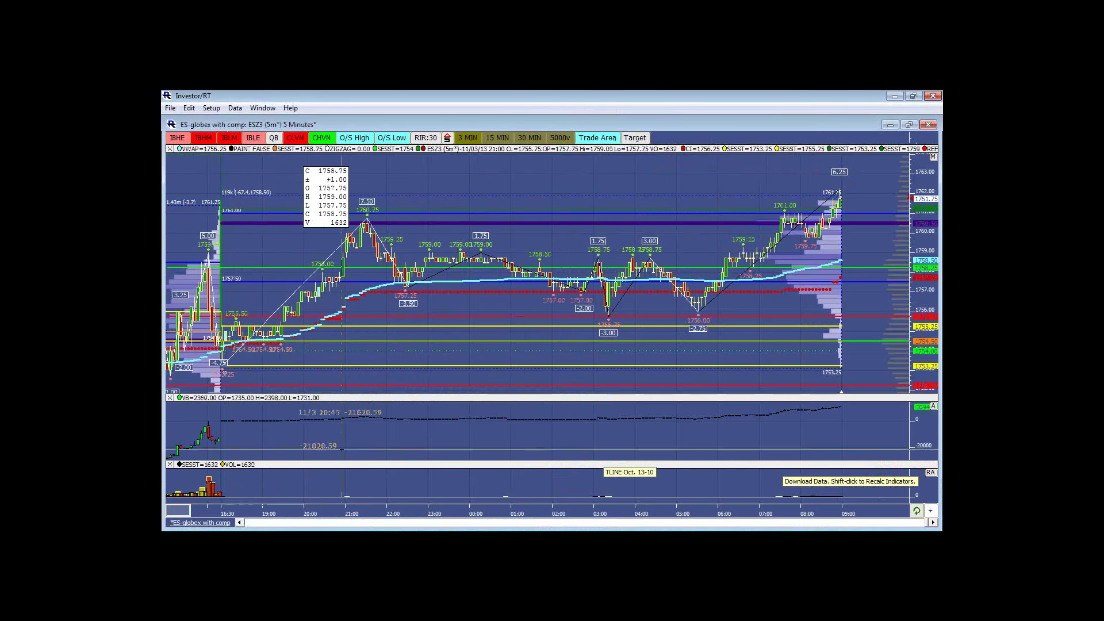
double_click(637, 123)
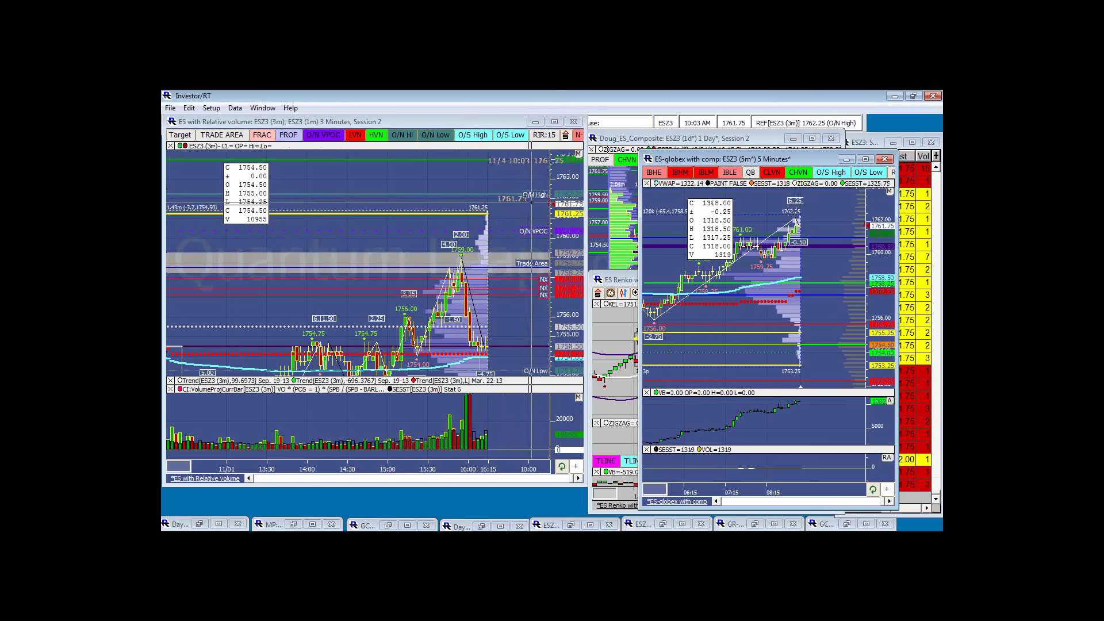
left_click(853, 160)
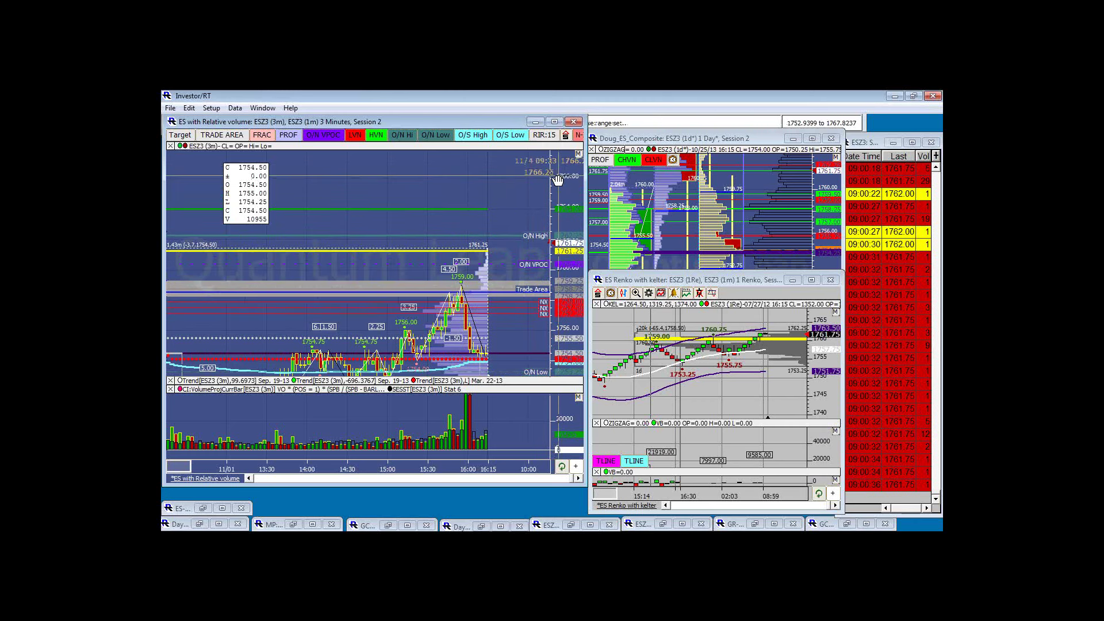
Using the composite chart's upper profile levels, mark NX levels at about 1769.5 and 1771 and a target at 1773.
left_click(776, 220)
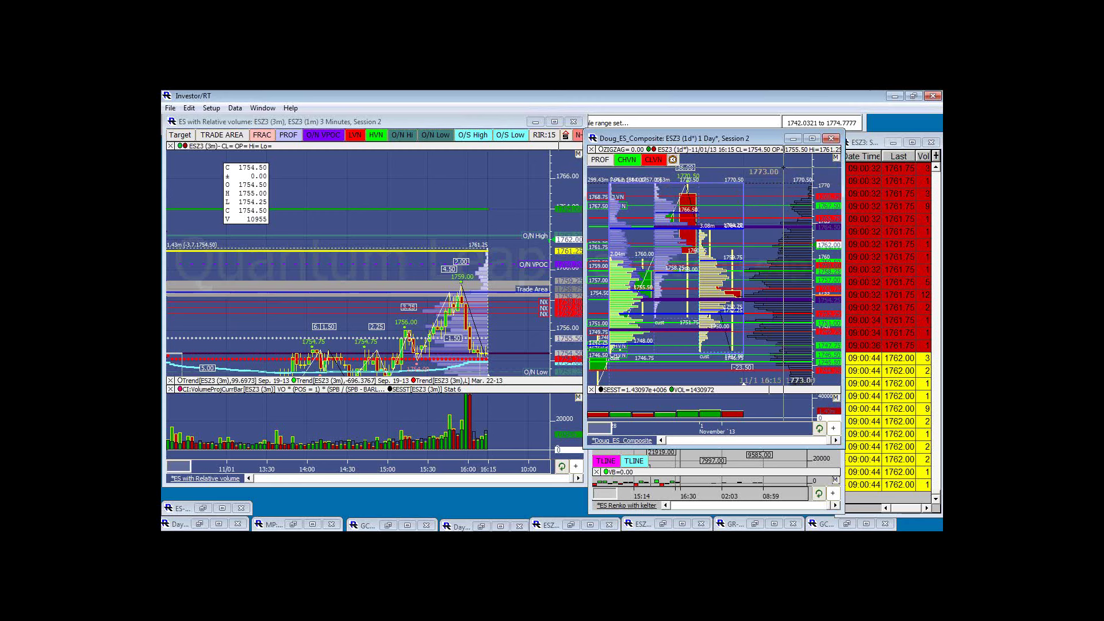
left_click_drag(555, 190, 555, 216)
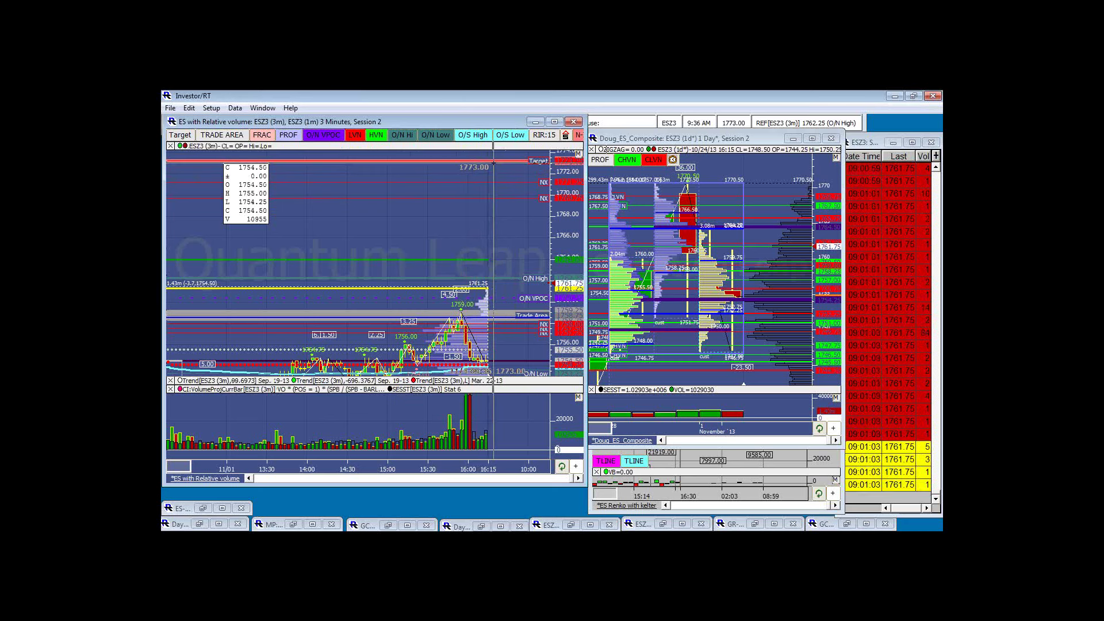
left_click_drag(568, 227, 568, 245)
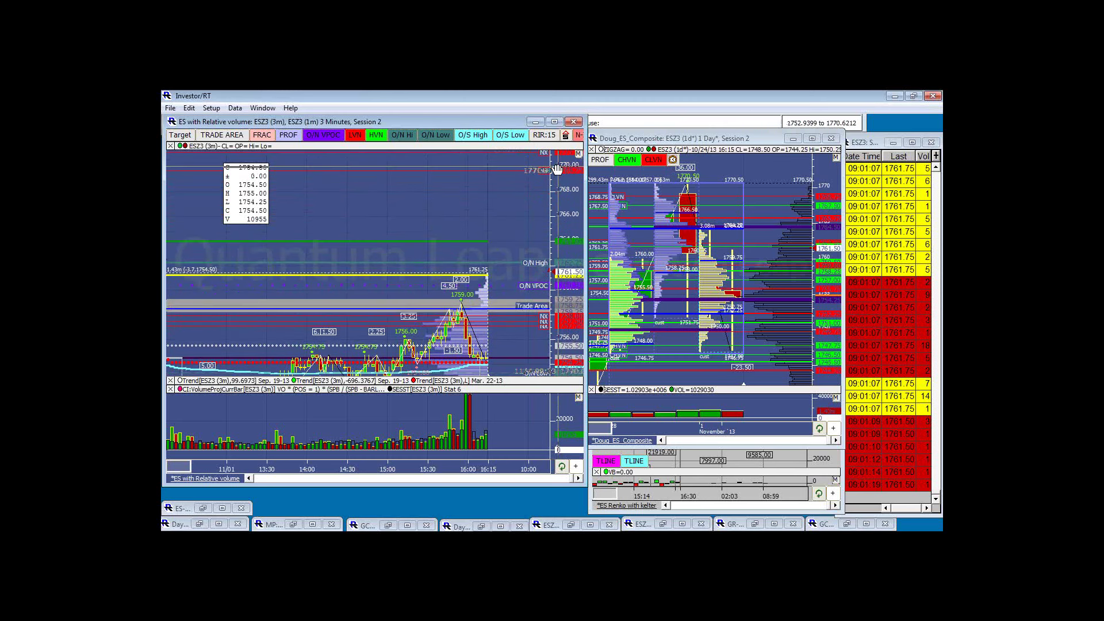
Mark a trade area at about 1764.5 above the O/N High and readjust the price ranges of the relative volume and composite charts.
left_click_drag(557, 148, 555, 230)
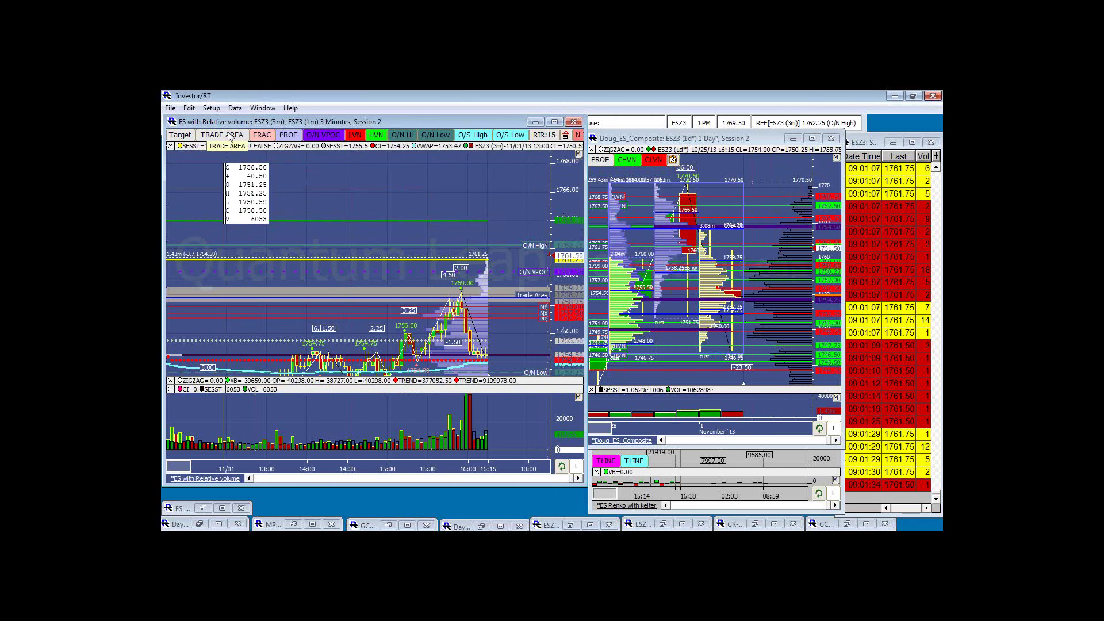
left_click(543, 212)
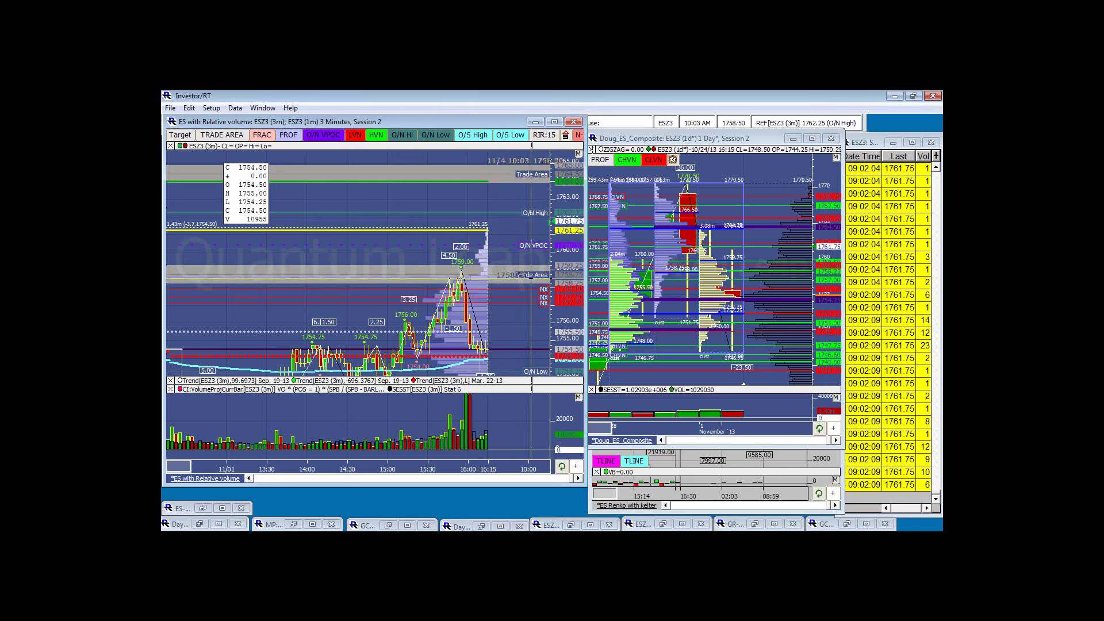
left_click(532, 277)
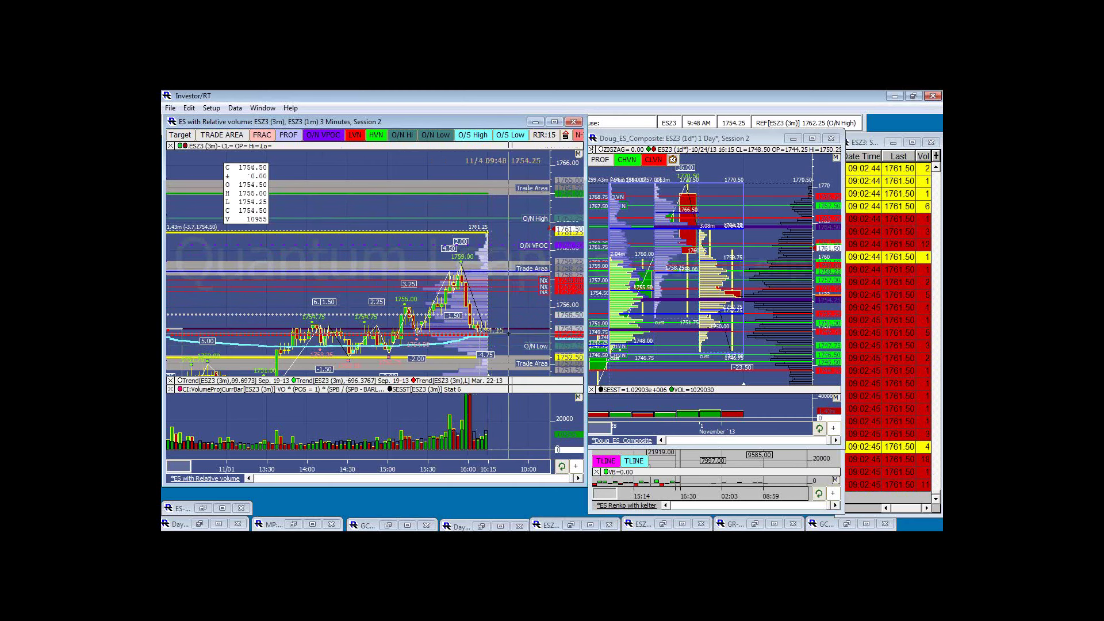
scroll(517, 259, "down", 2)
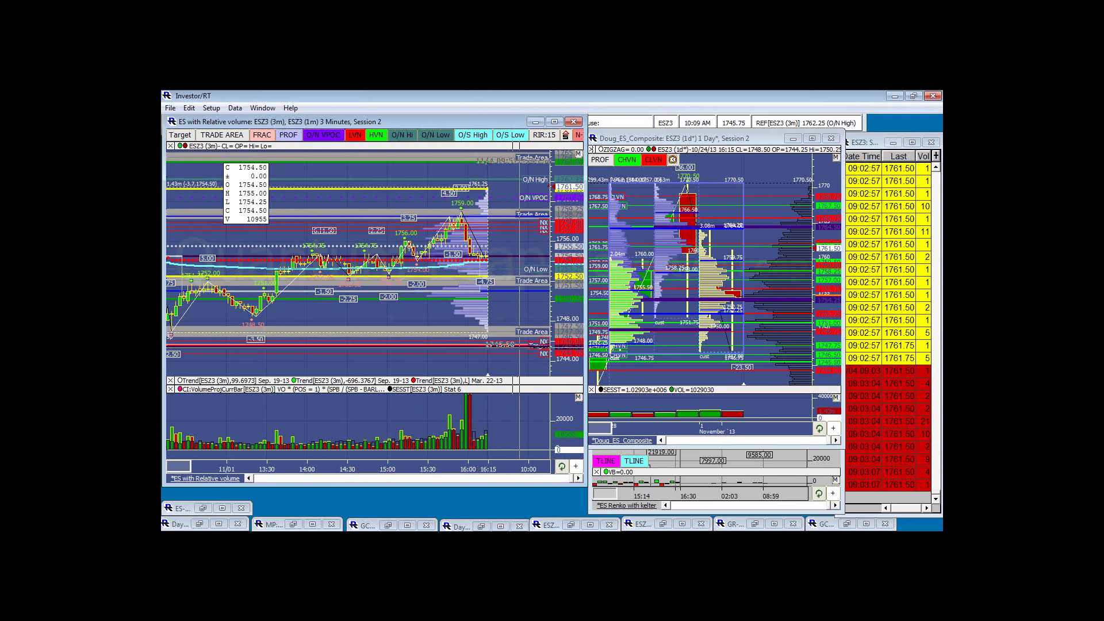
left_click_drag(824, 270, 823, 241)
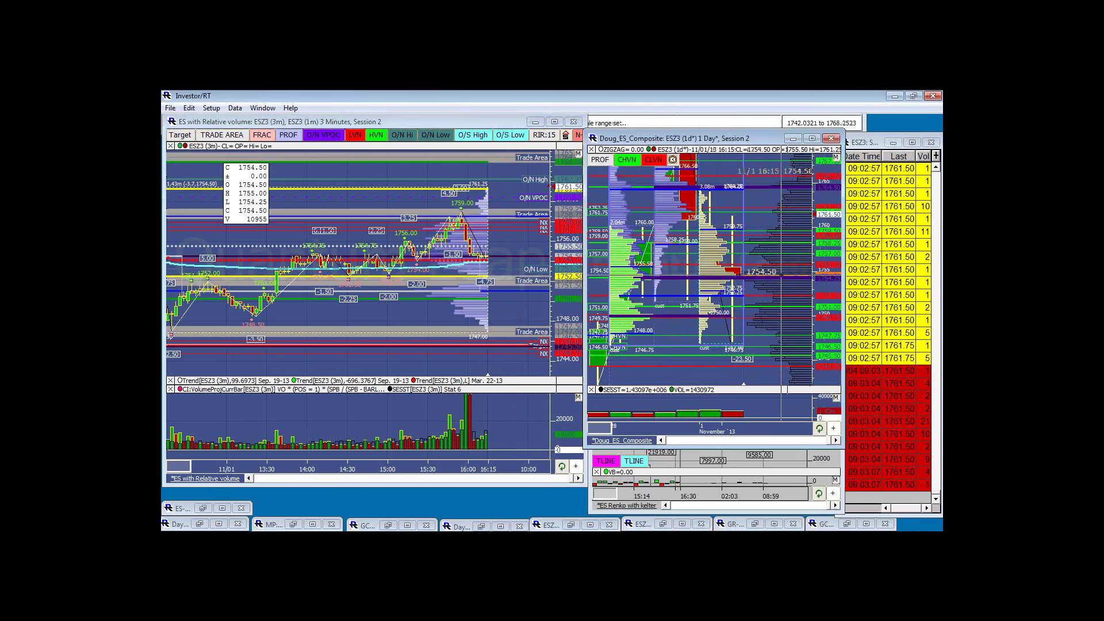
Examine the composite profile levels below the current range on the maximized ES composite chart, down to about 1721.
double_click(755, 139)
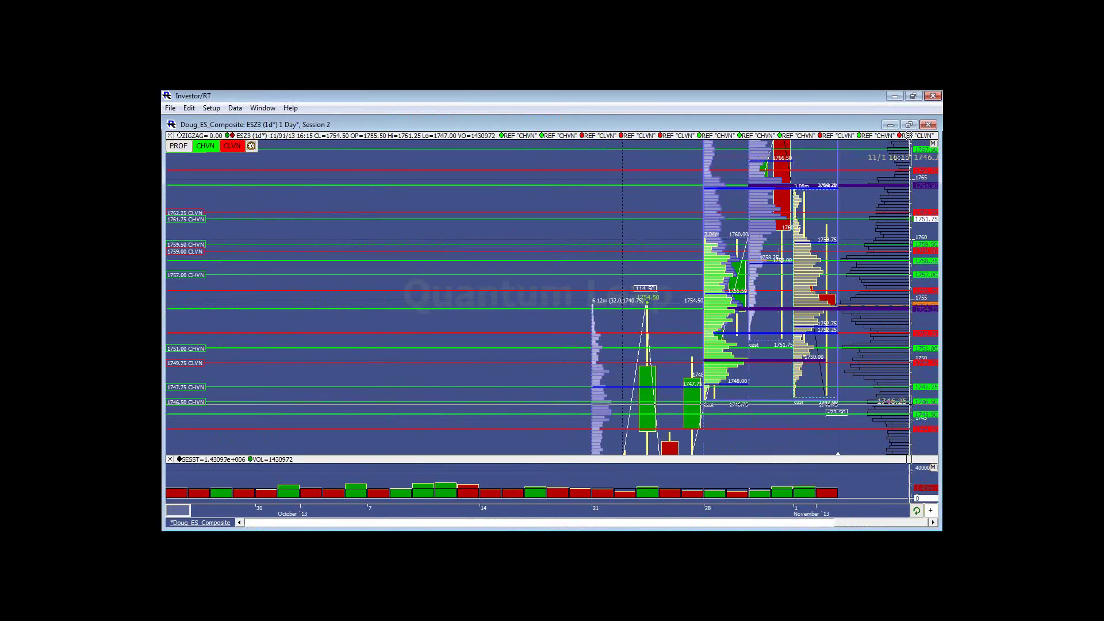
left_click_drag(920, 380, 920, 311)
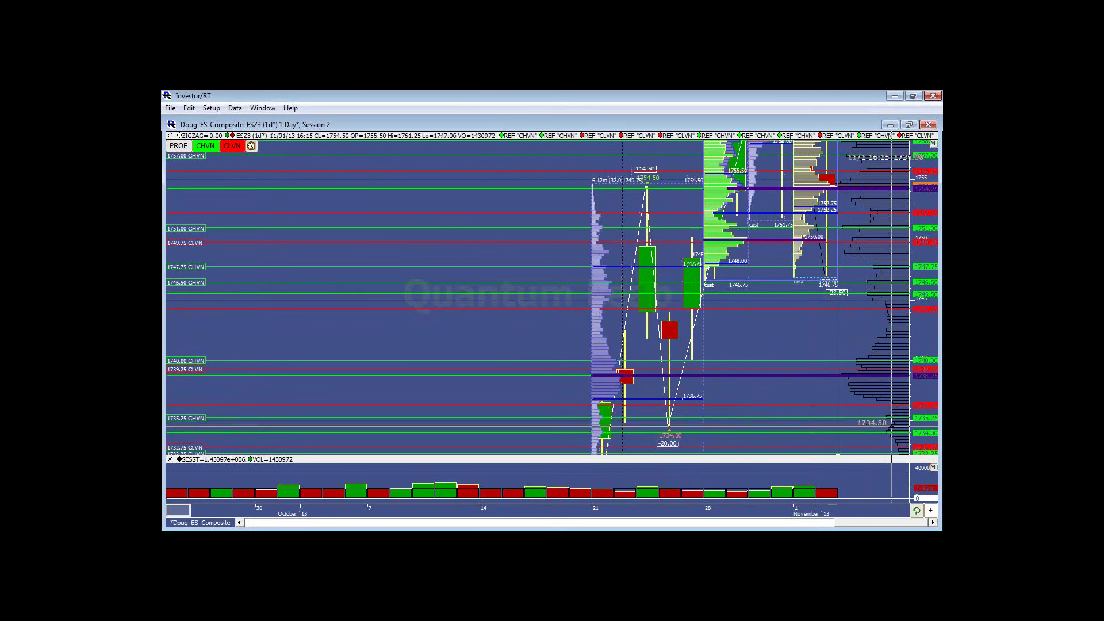
left_click_drag(924, 436, 924, 339)
scroll(861, 340, "down", 3)
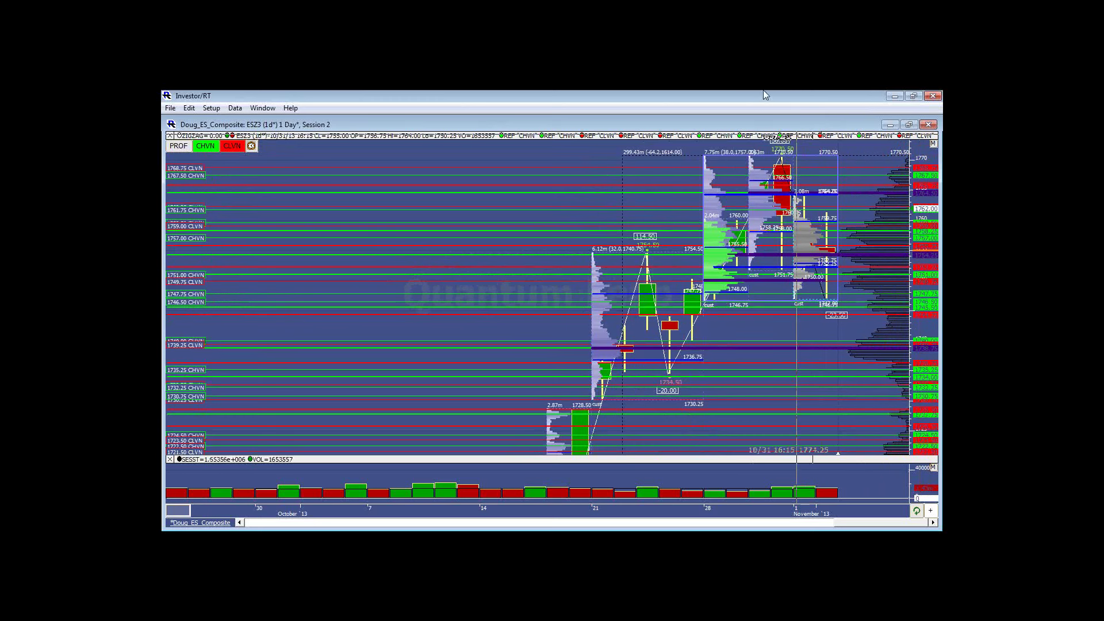
double_click(735, 125)
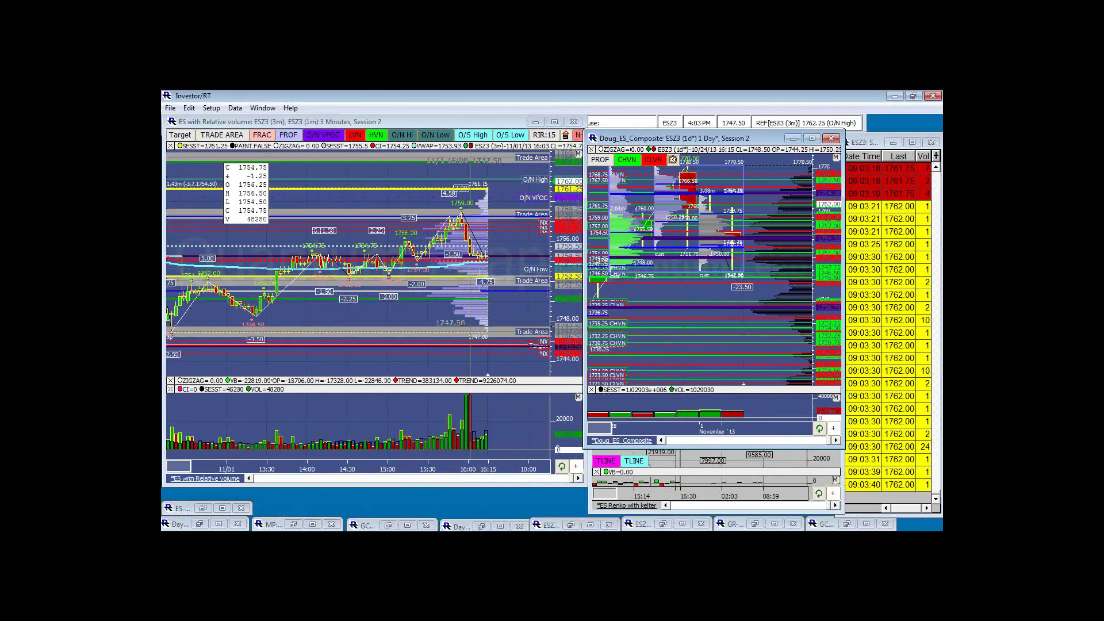
Readjust the price ranges of the relative volume and composite charts to review the levels above the O/N High.
left_click(567, 308)
left_click_drag(566, 309, 523, 251)
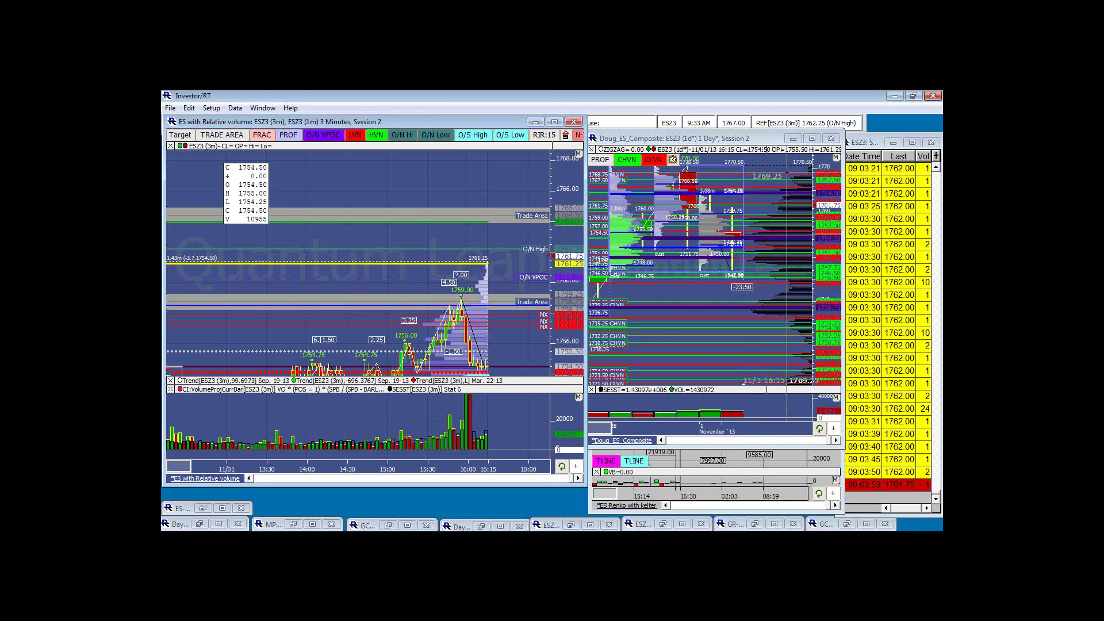
left_click_drag(816, 205, 794, 172)
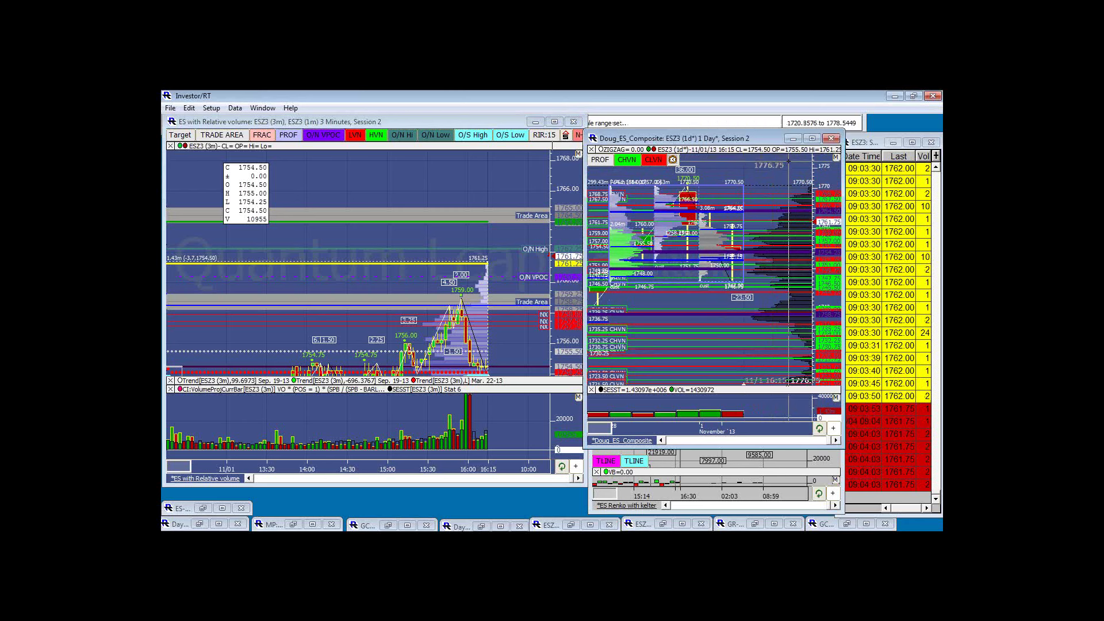
left_click(505, 185)
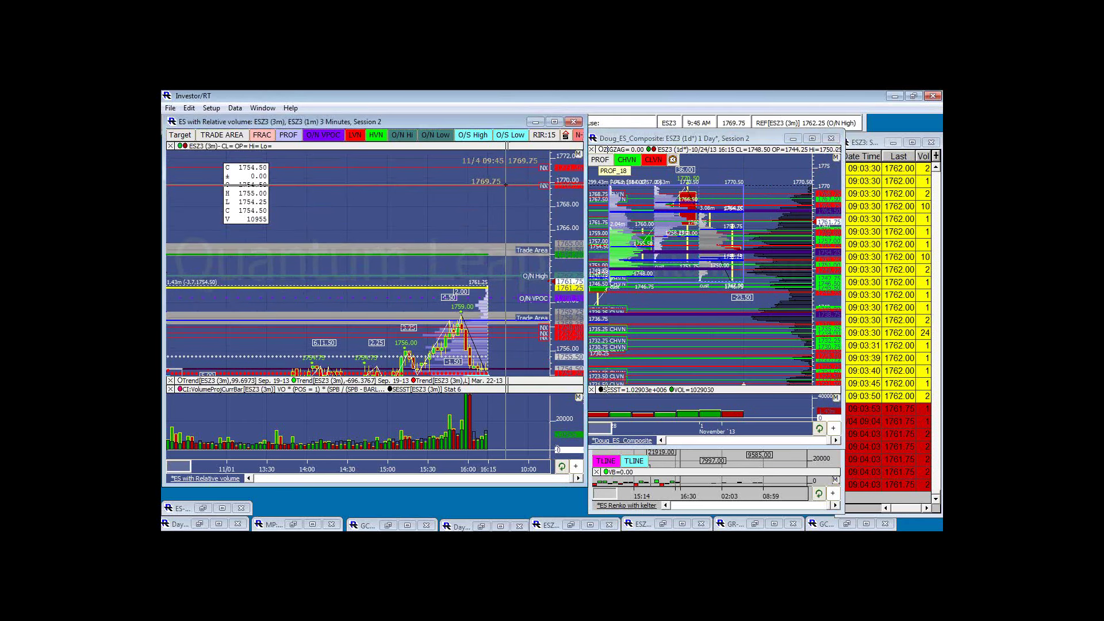
left_click_drag(506, 185, 546, 219)
Bring the ES Renko chart in front of the composite chart and enlarge its window upward.
left_click(837, 506)
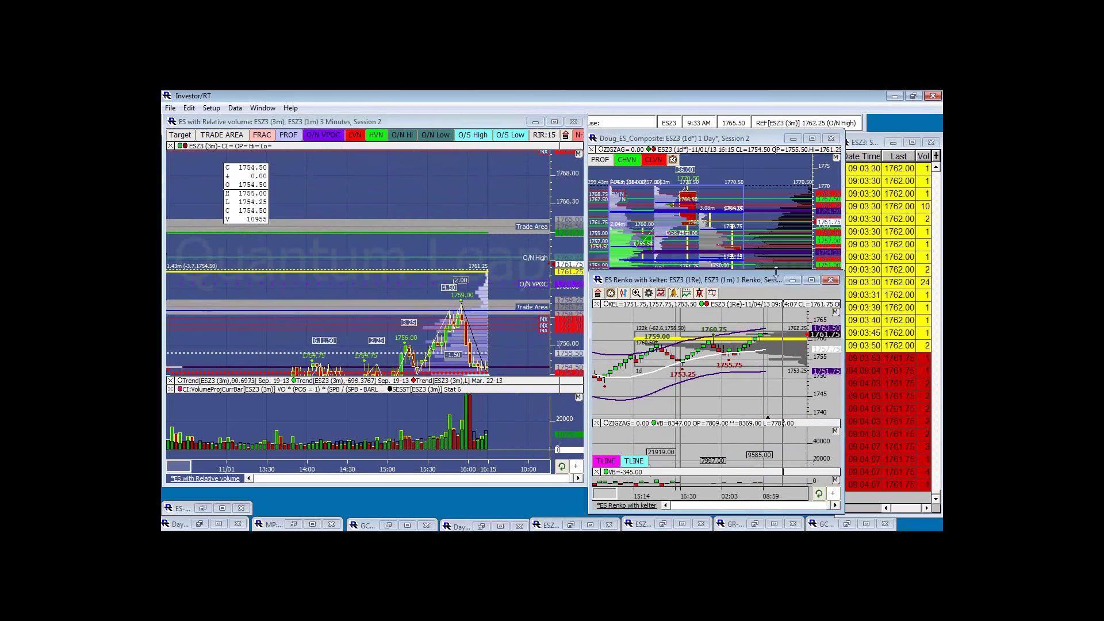
left_click_drag(775, 270, 775, 190)
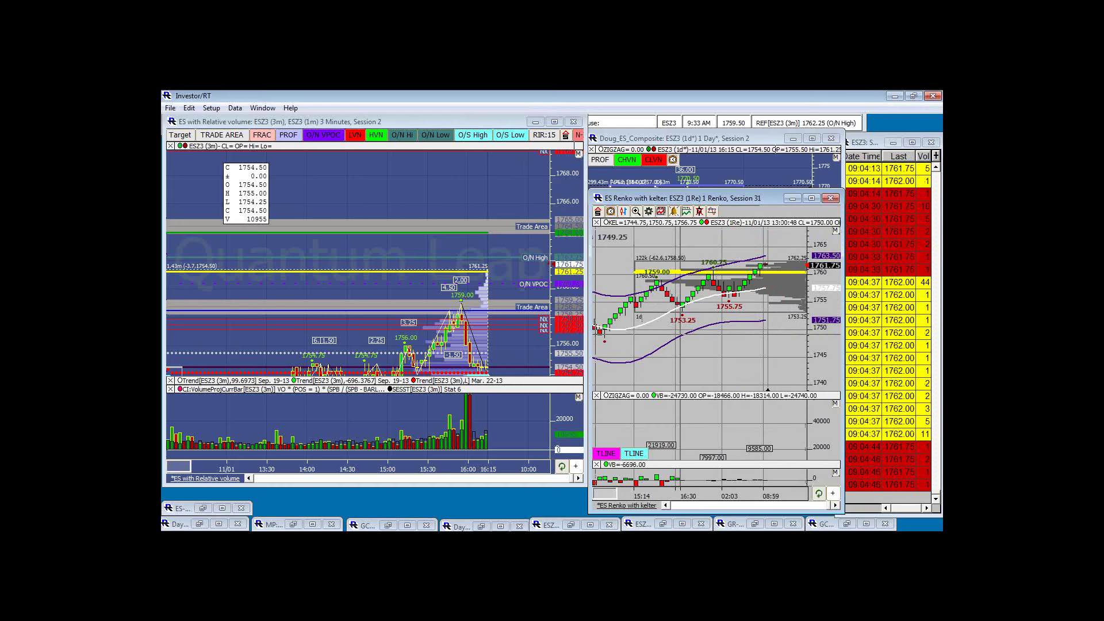
Review the 11/01 session against the lower trade areas on the maximized relative volume chart, with wider bar spacing.
left_click_drag(561, 345, 562, 278)
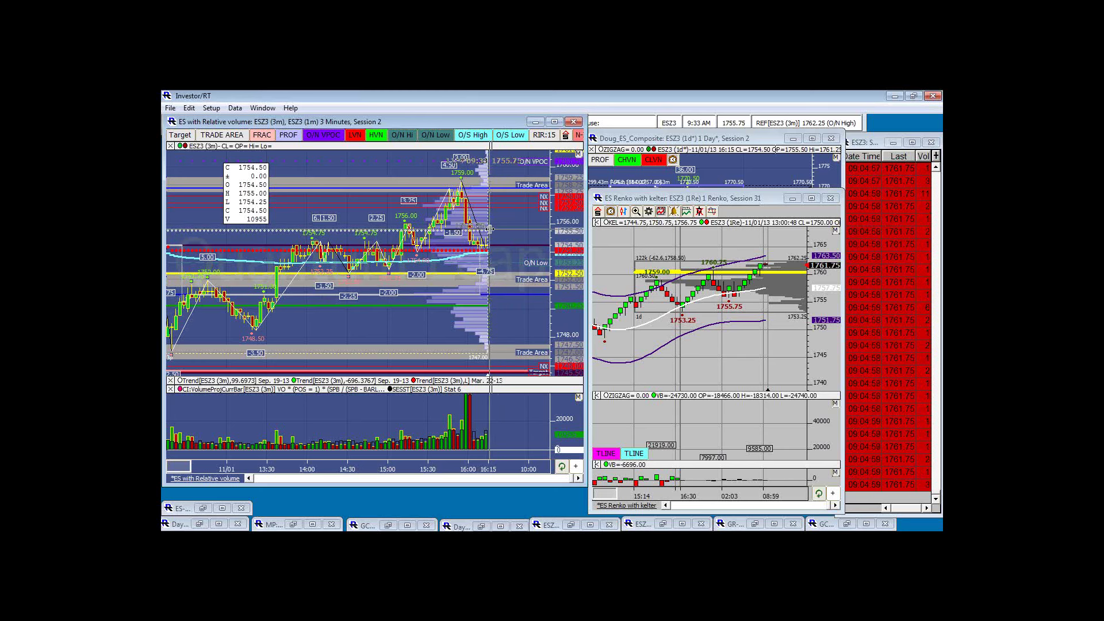
double_click(488, 120)
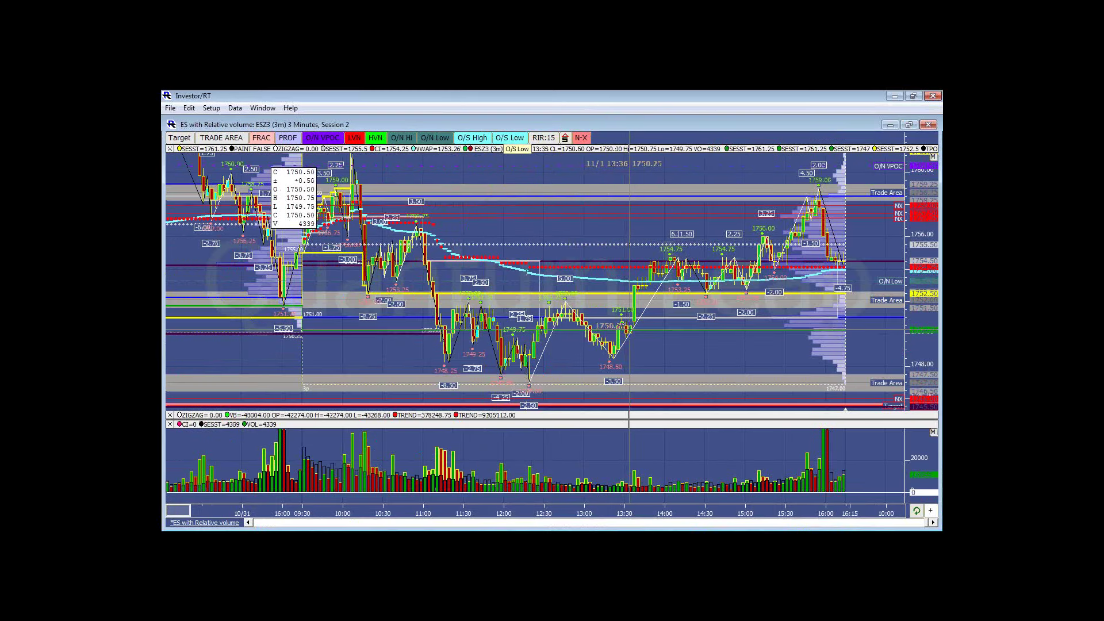
scroll(686, 334, "up", 2)
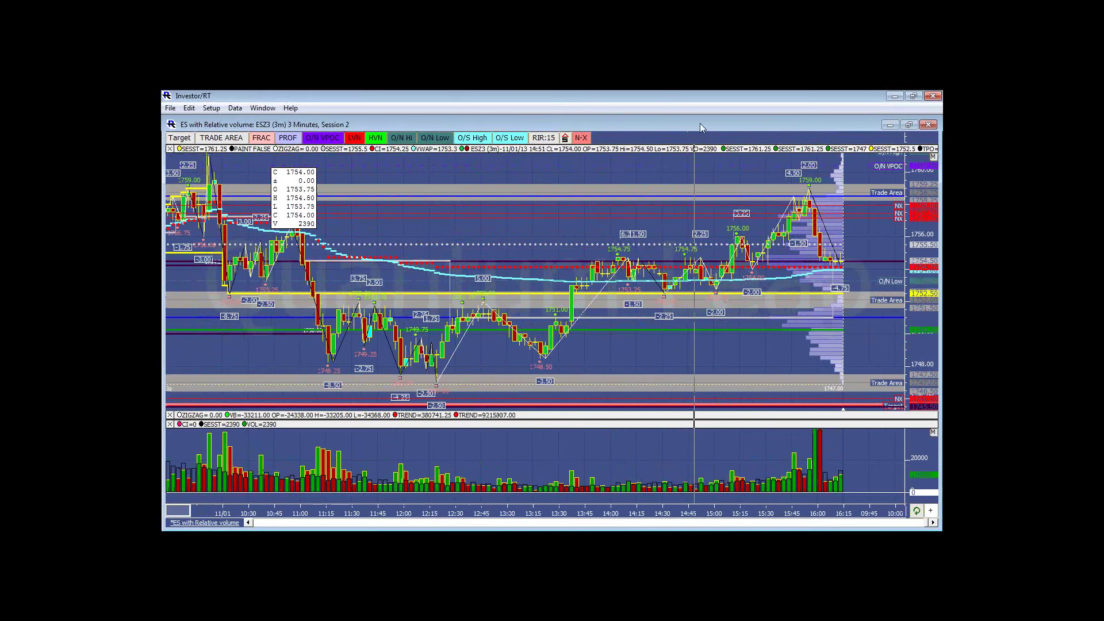
double_click(700, 122)
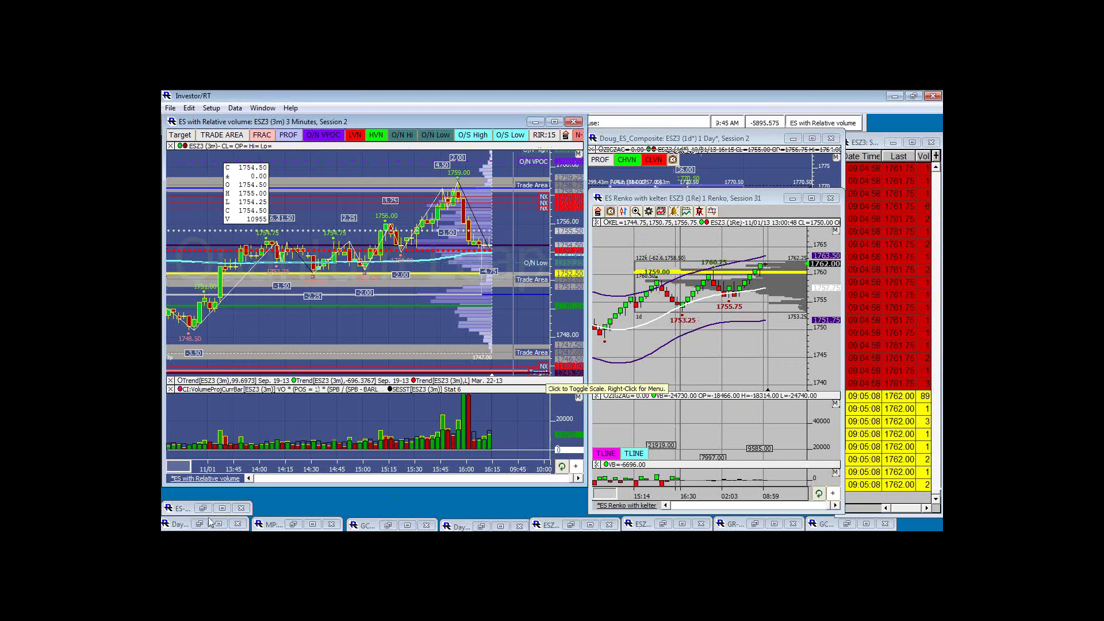
Open the GC comp chart and examine gold's composite profile and swings, including the levels up to about 1390.
left_click(407, 525)
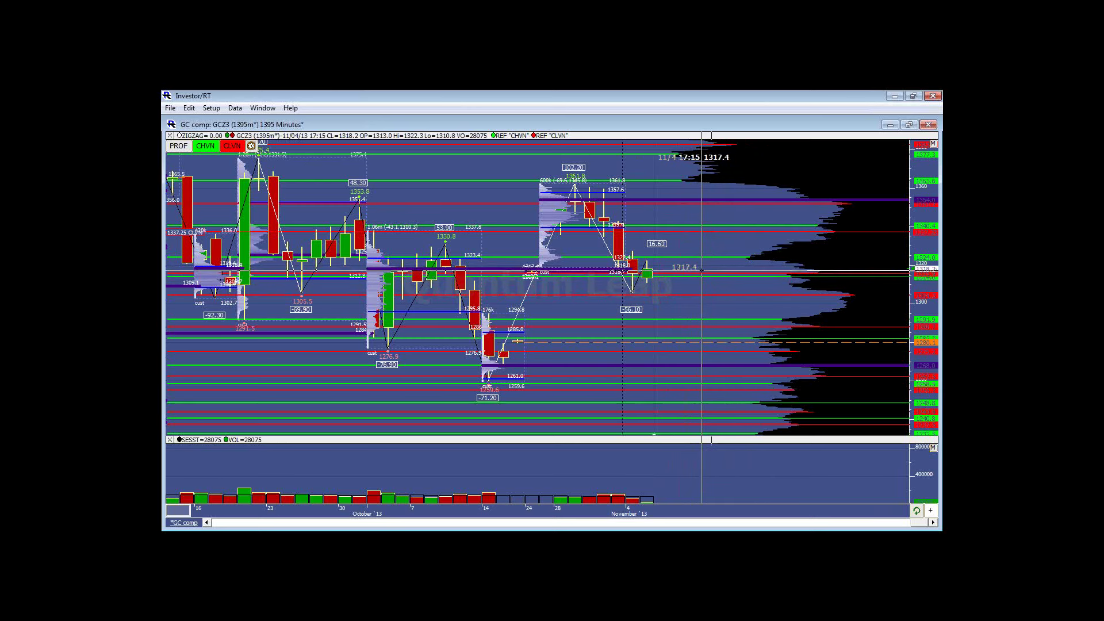
scroll(707, 267, "down", 1)
scroll(707, 267, "down", 2)
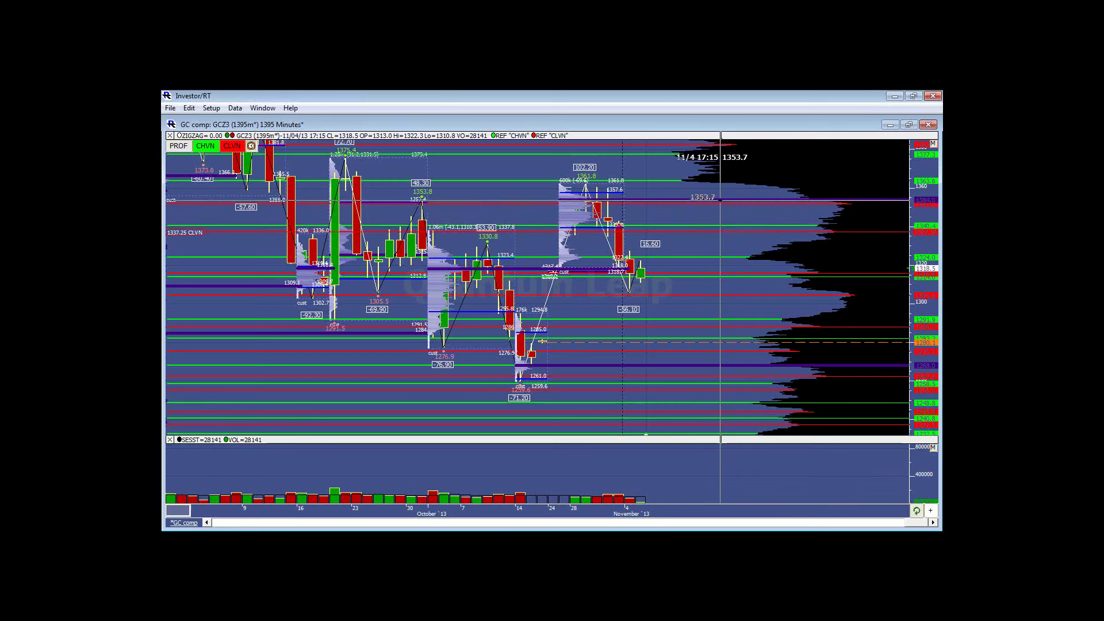
scroll(686, 253, "up", 3)
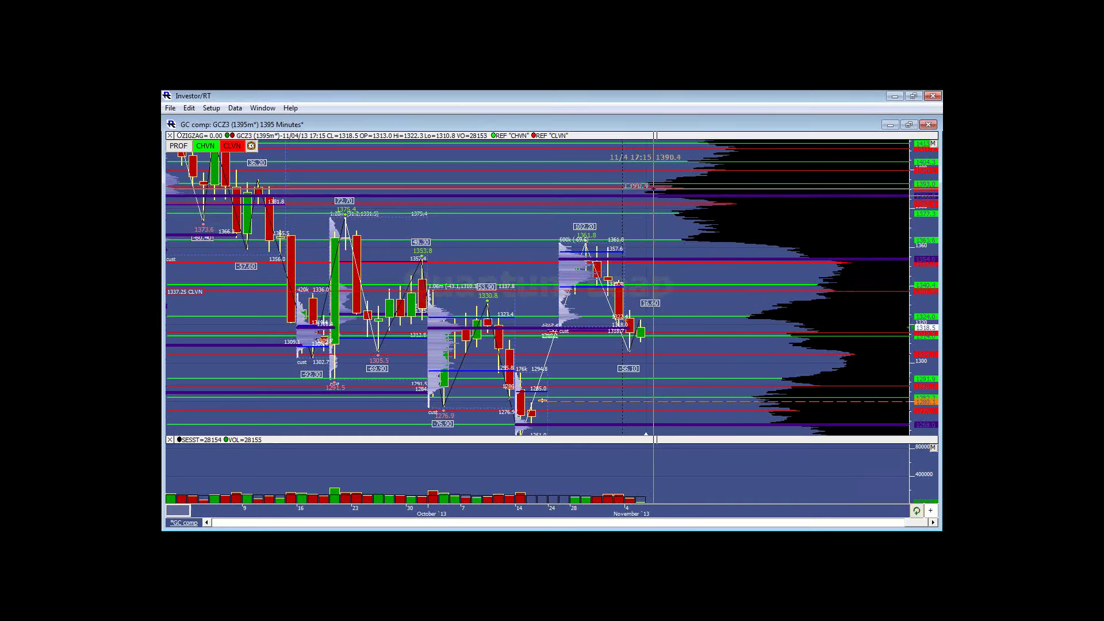
scroll(748, 270, "down", 3)
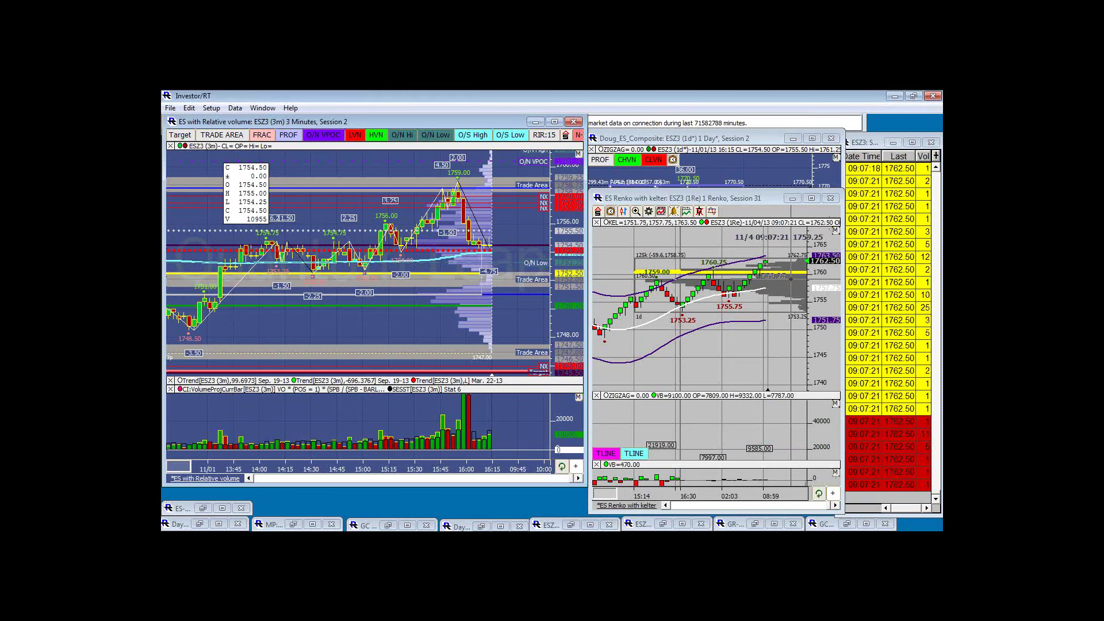
Lower the upper edge of the ES Renko chart window to uncover the composite chart.
left_click_drag(776, 196, 776, 297)
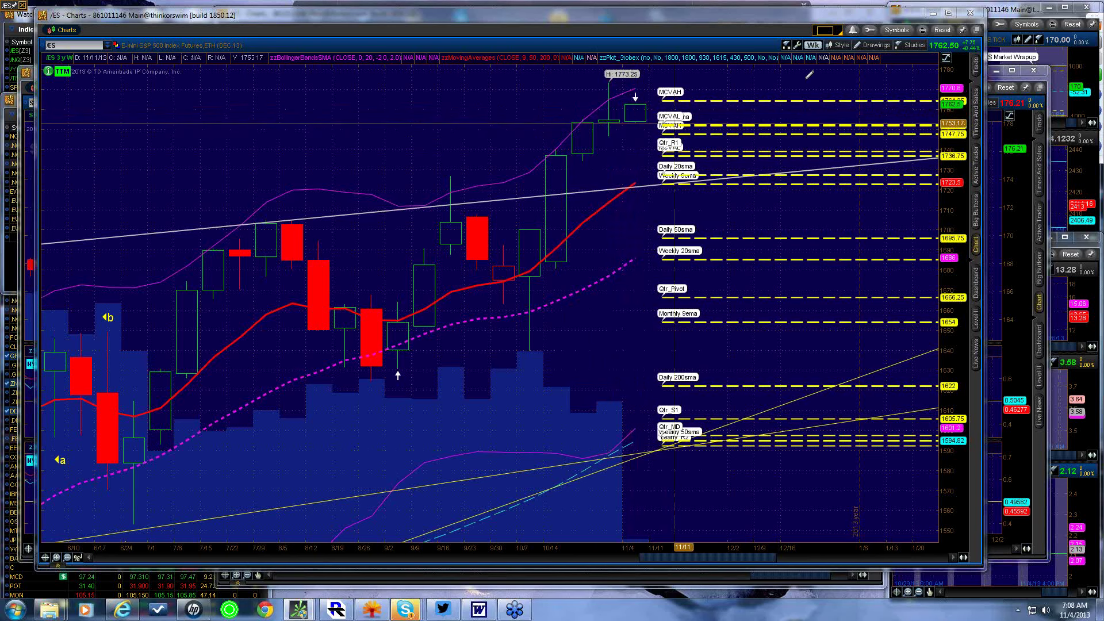
Switch to thinkorswim, set the /ES chart's aggregation to Day for review, and minimize it to reach the SPY chart.
left_click(812, 46)
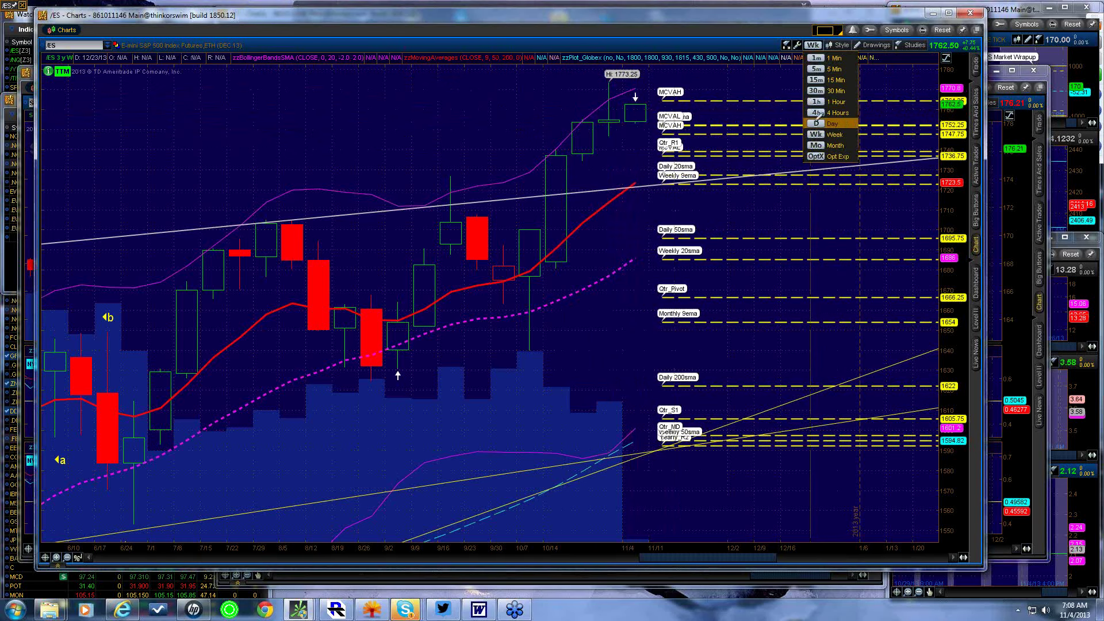
left_click(815, 123)
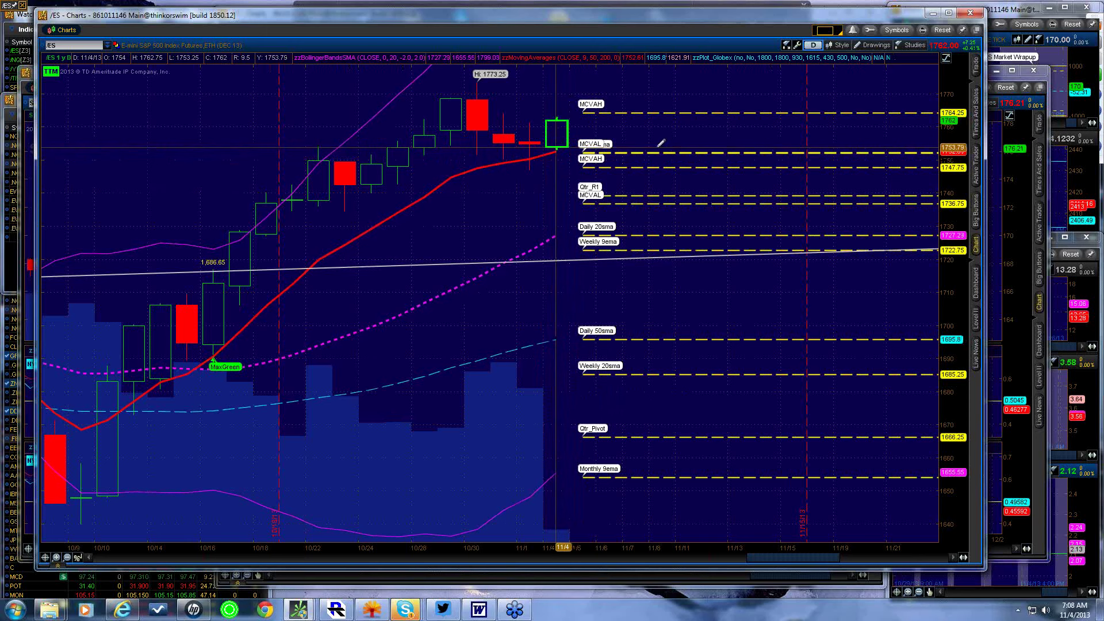
left_click(934, 15)
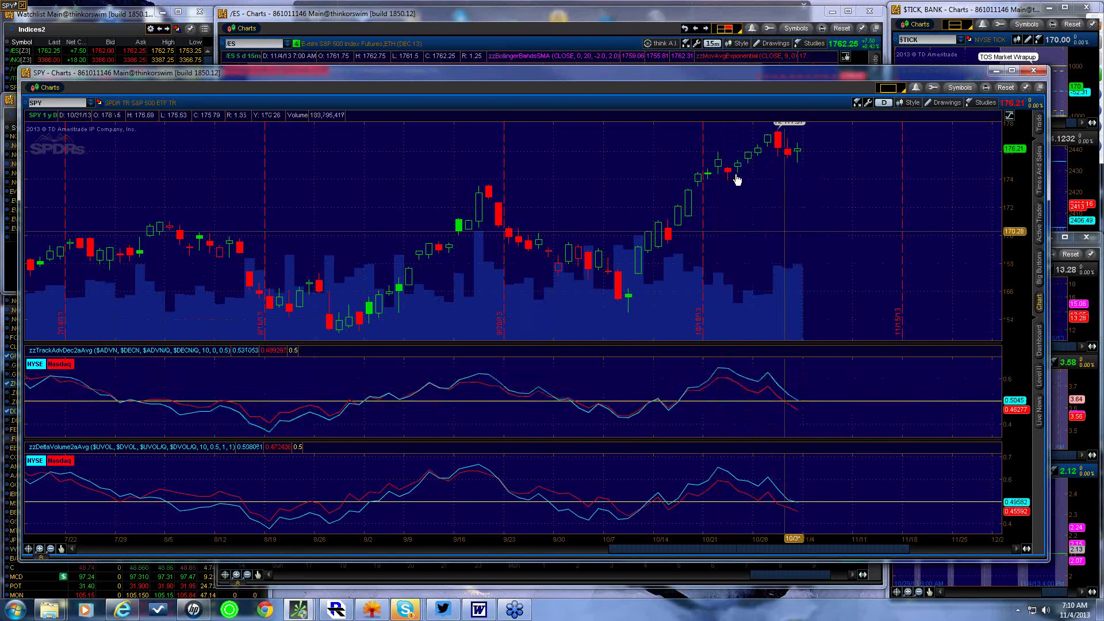
Turn off Show Study for zzTrackAdvDec2aAvg and zzDeltaVolume2aAvg on the SPY chart.
left_click(856, 103)
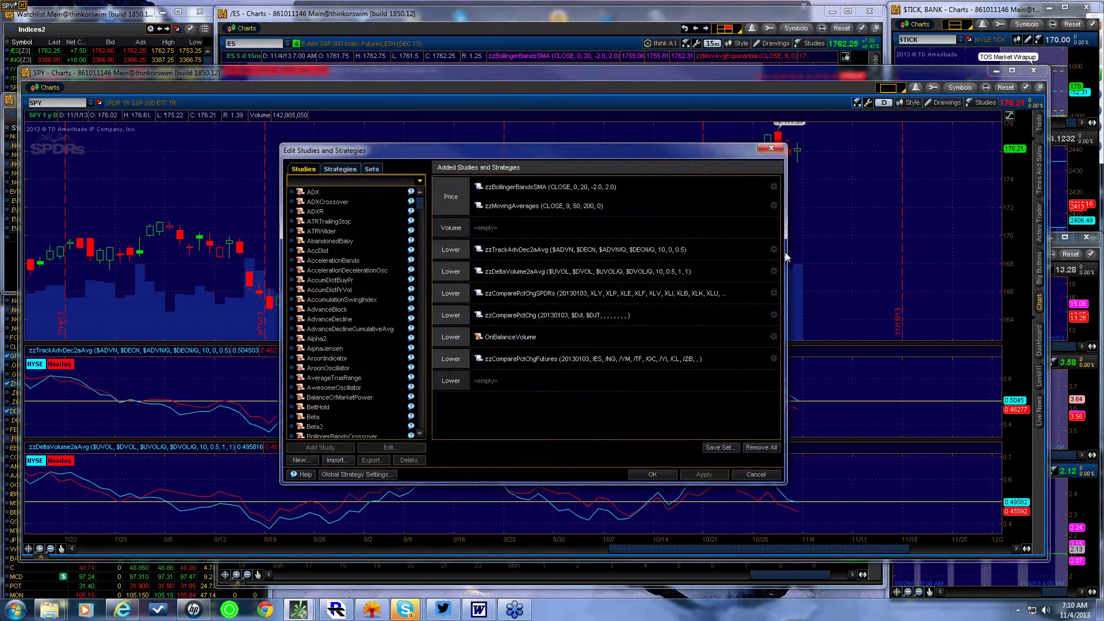
left_click(775, 248)
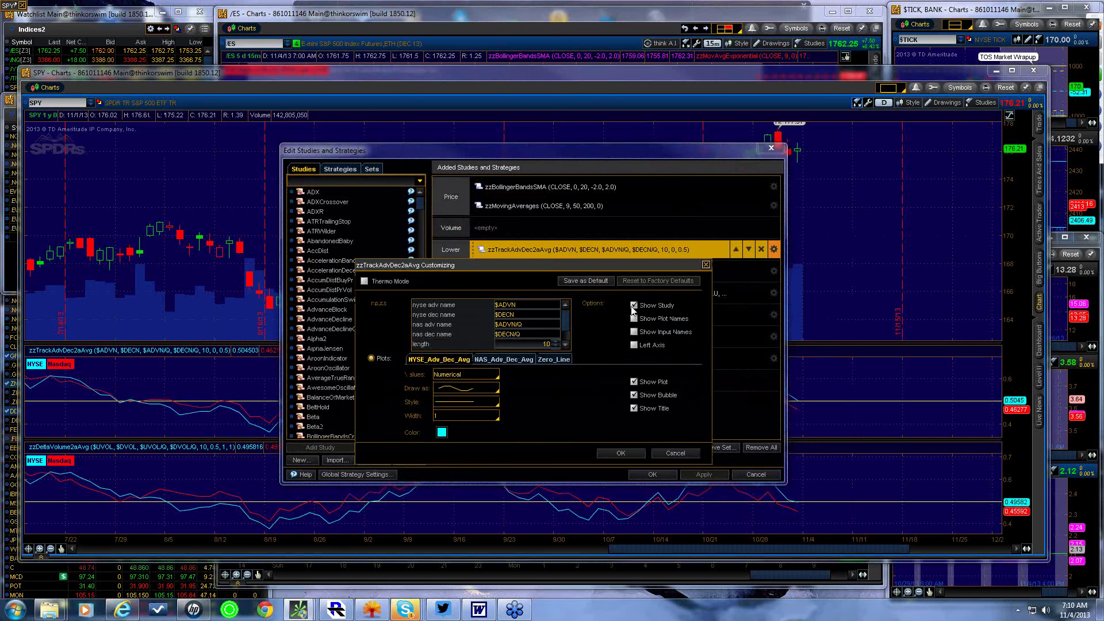
left_click(634, 306)
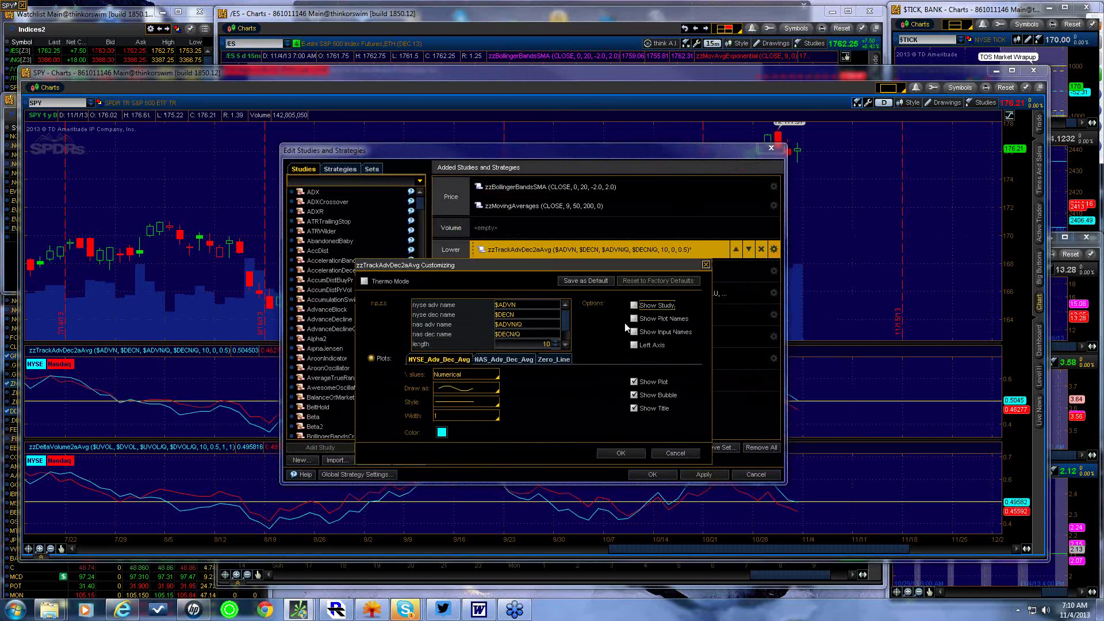
left_click(620, 453)
left_click(773, 270)
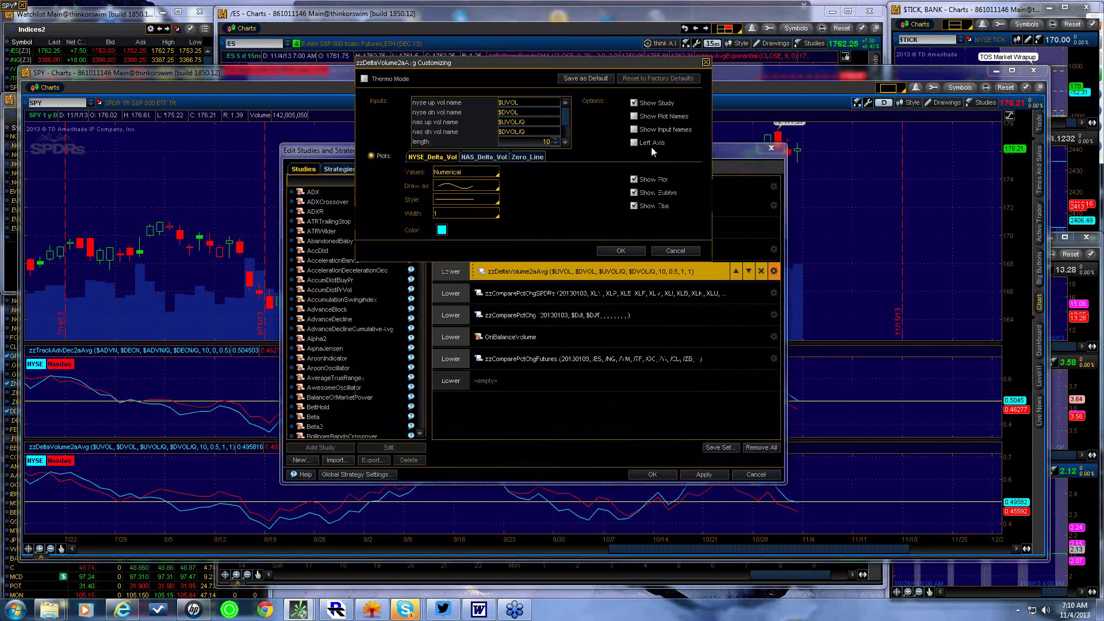
left_click(635, 103)
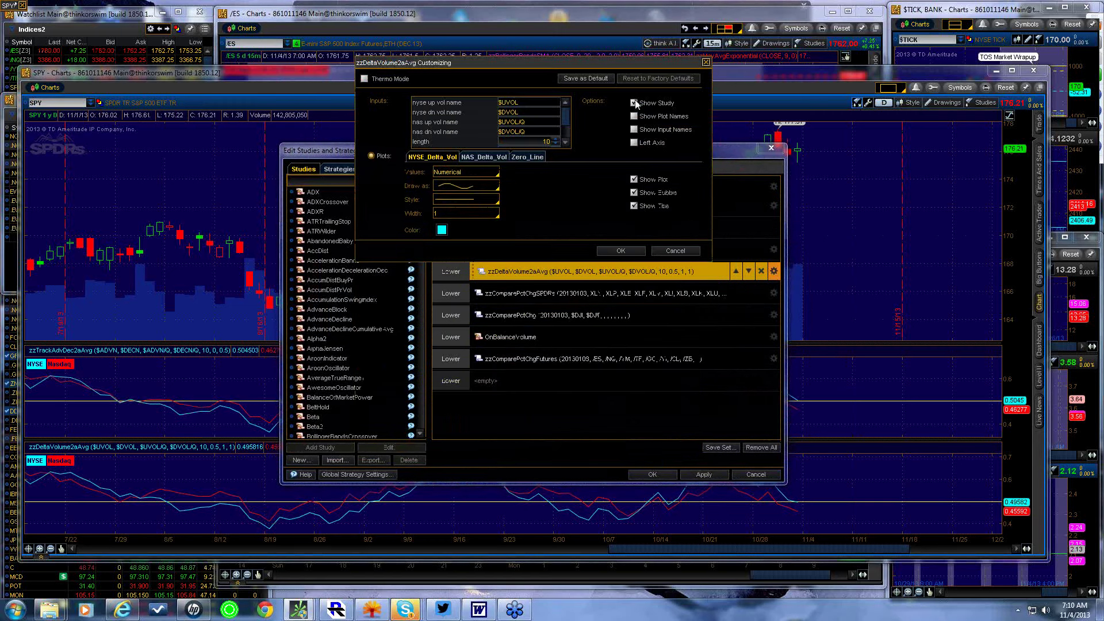
left_click(632, 251)
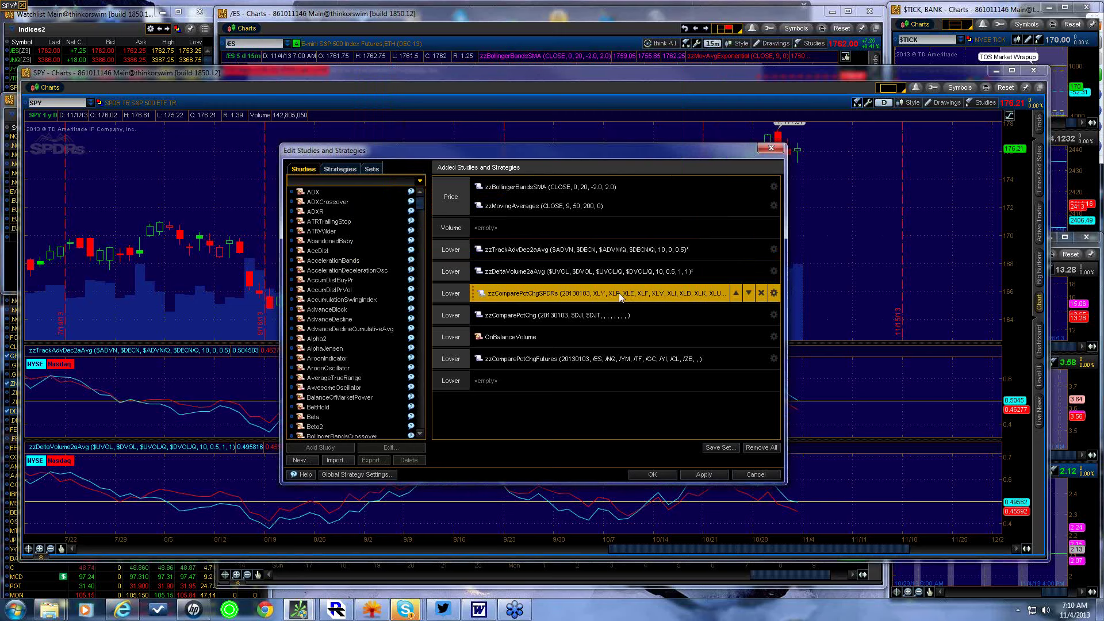
Show the zzComparePctChgSPDRs study on the SPY chart, enlarge its pane and adjust its scale to fit all sector lines.
left_click(774, 294)
left_click(635, 92)
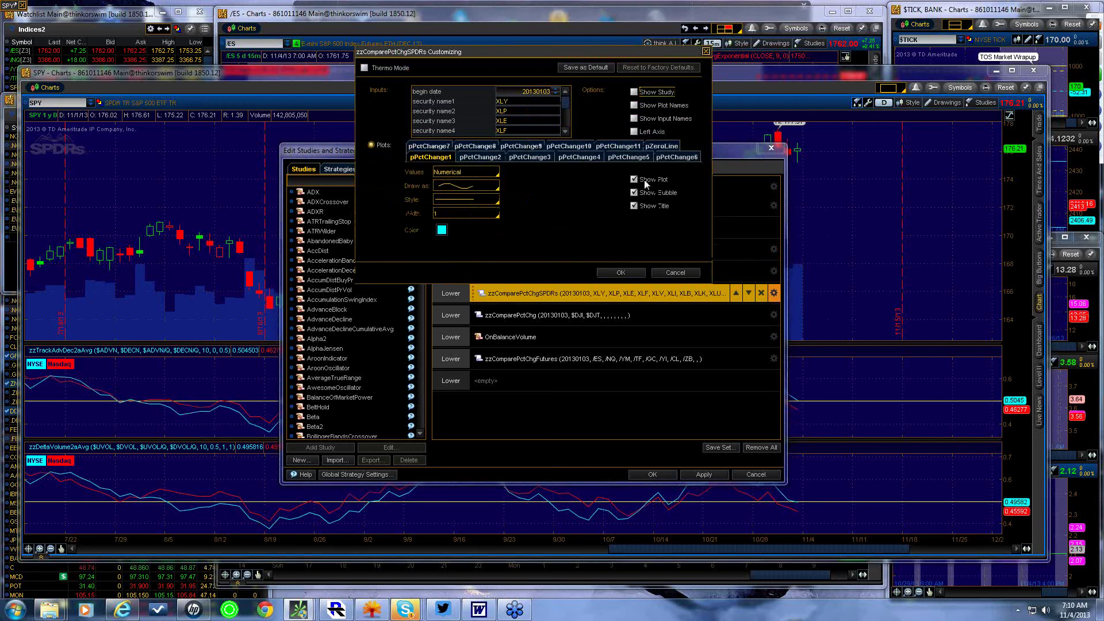
left_click(621, 273)
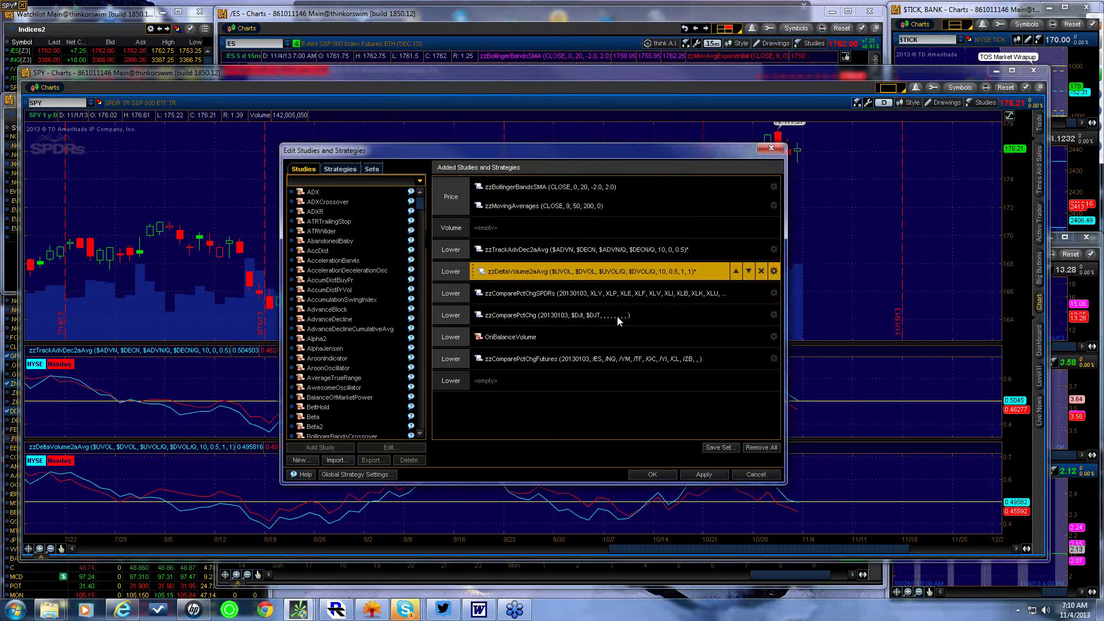
left_click(659, 476)
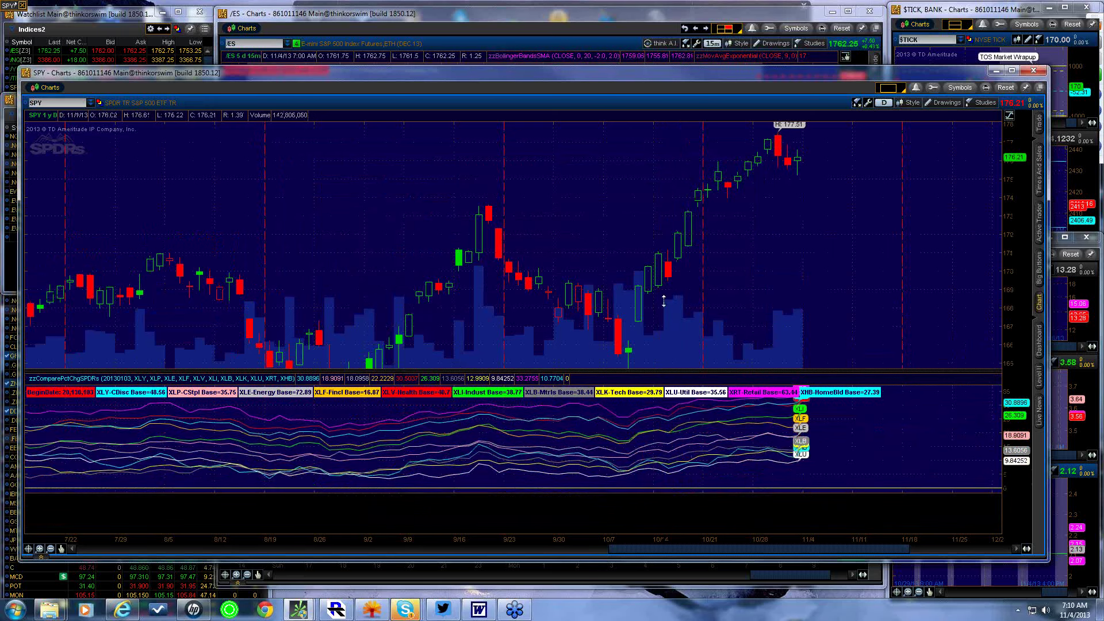
left_click_drag(663, 301, 657, 222)
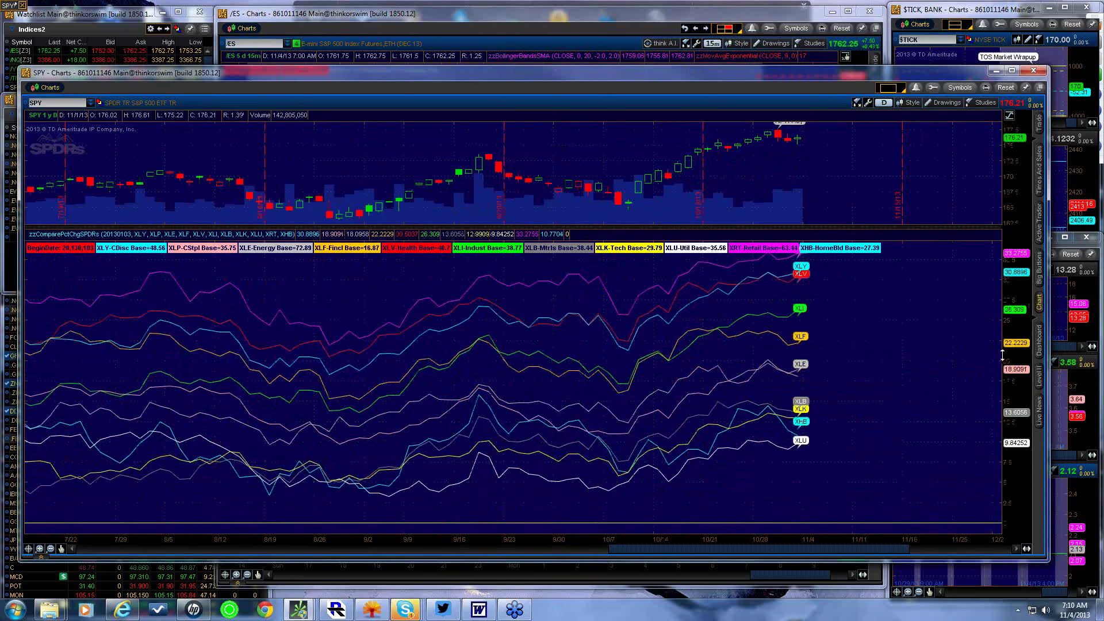
left_click_drag(1021, 356, 1003, 382)
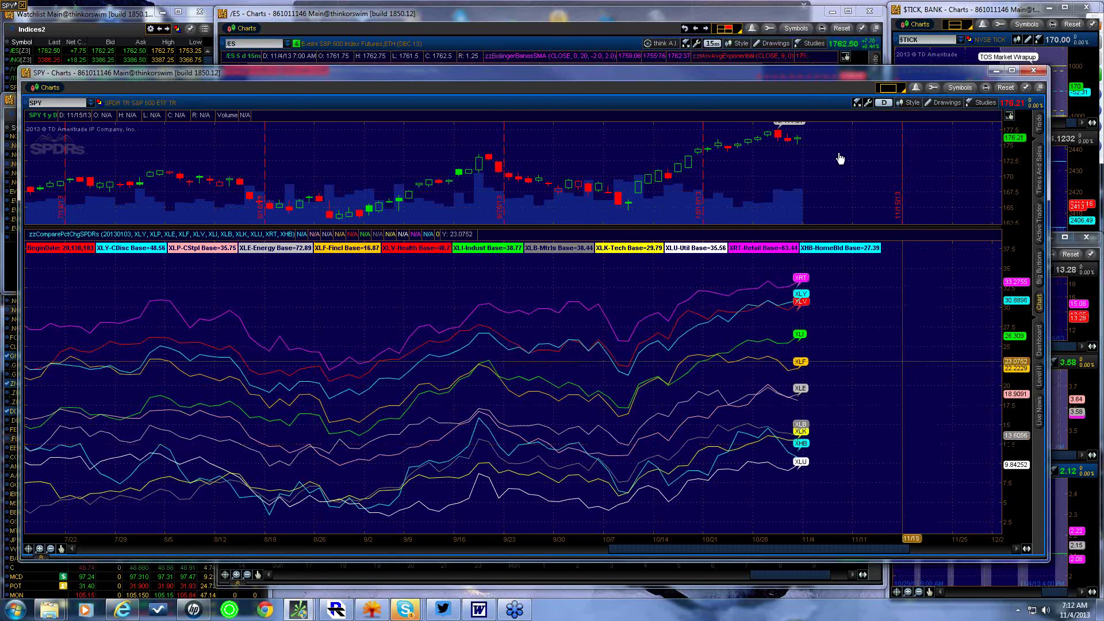
Turn off Show Study for zzComparePctChgSPDRs and turn it on for zzComparePctChg on the SPY chart.
left_click(858, 103)
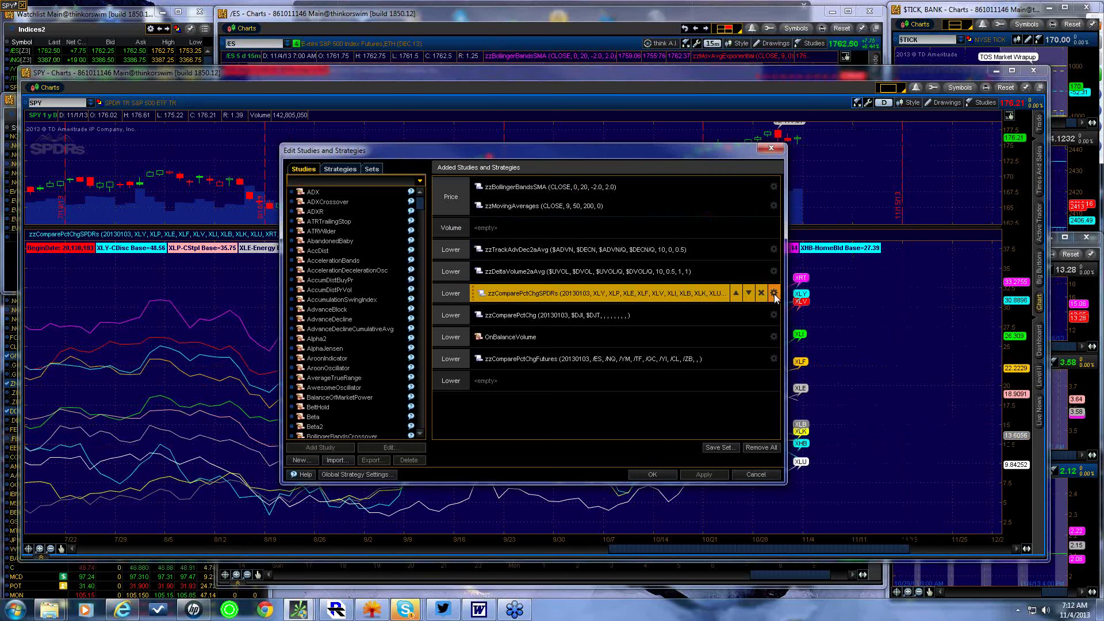
left_click(774, 294)
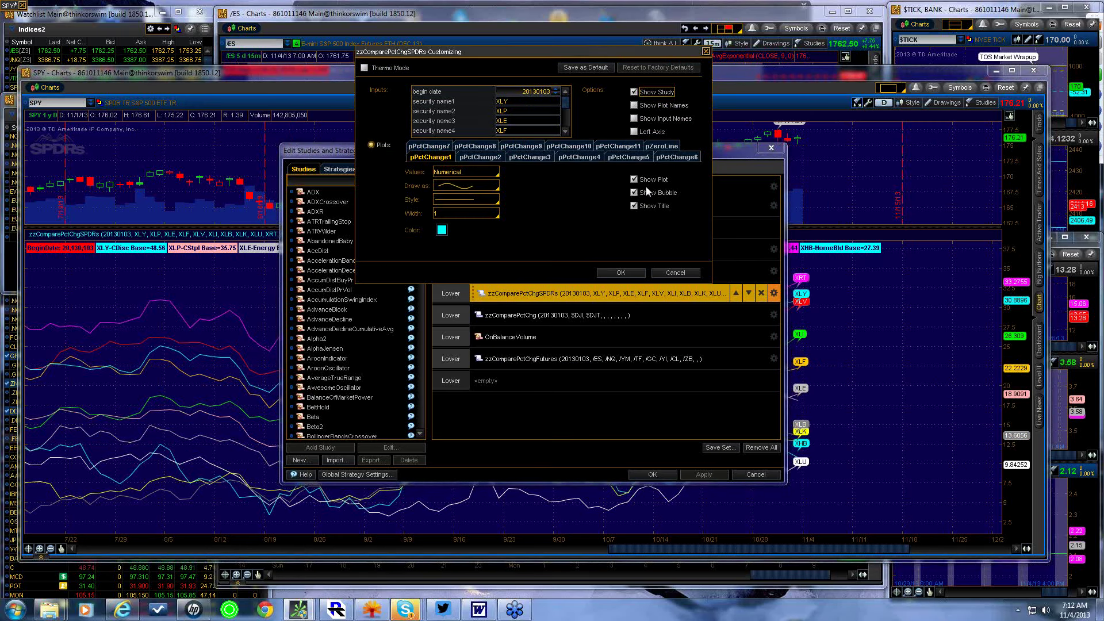
left_click(629, 271)
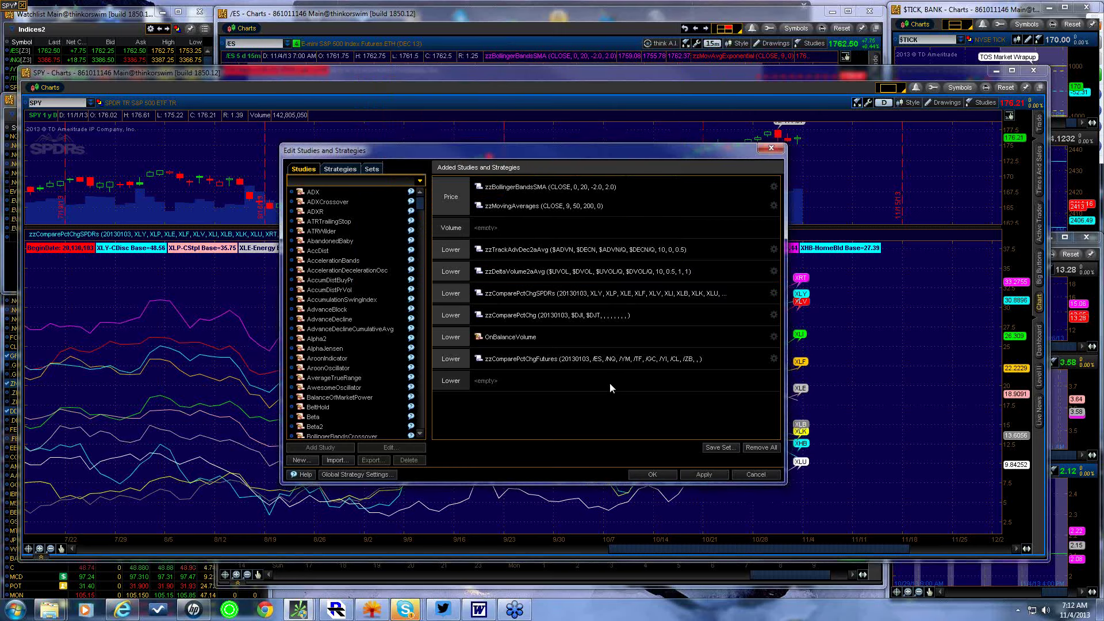
left_click(774, 315)
left_click(652, 475)
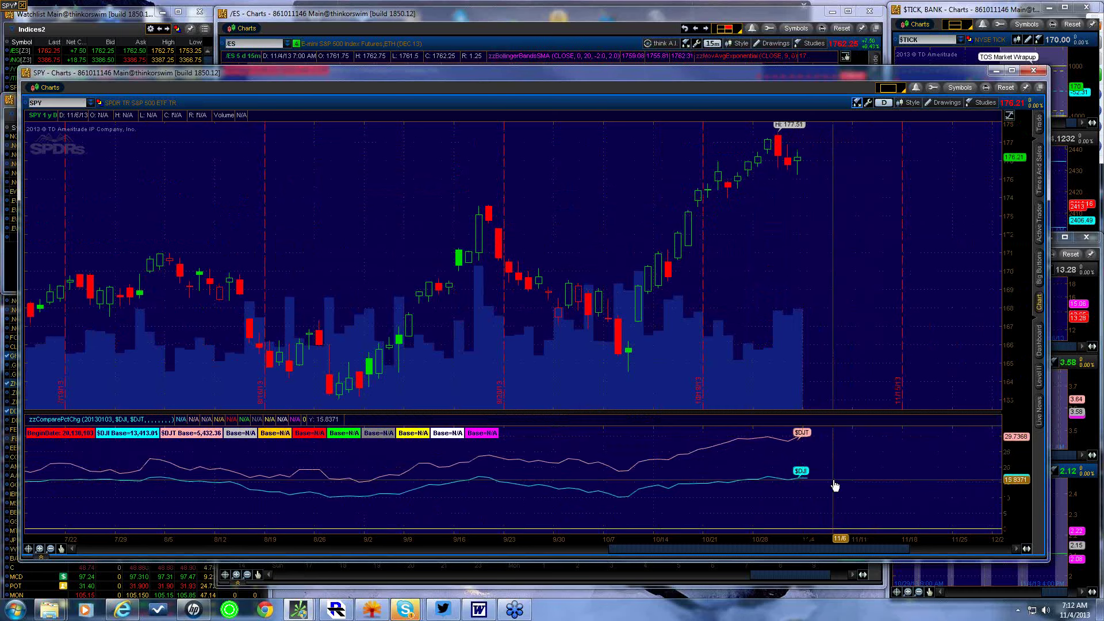
Hide the zzComparePctChg study and show OnBalanceVolume on the SPY chart instead.
left_click(857, 104)
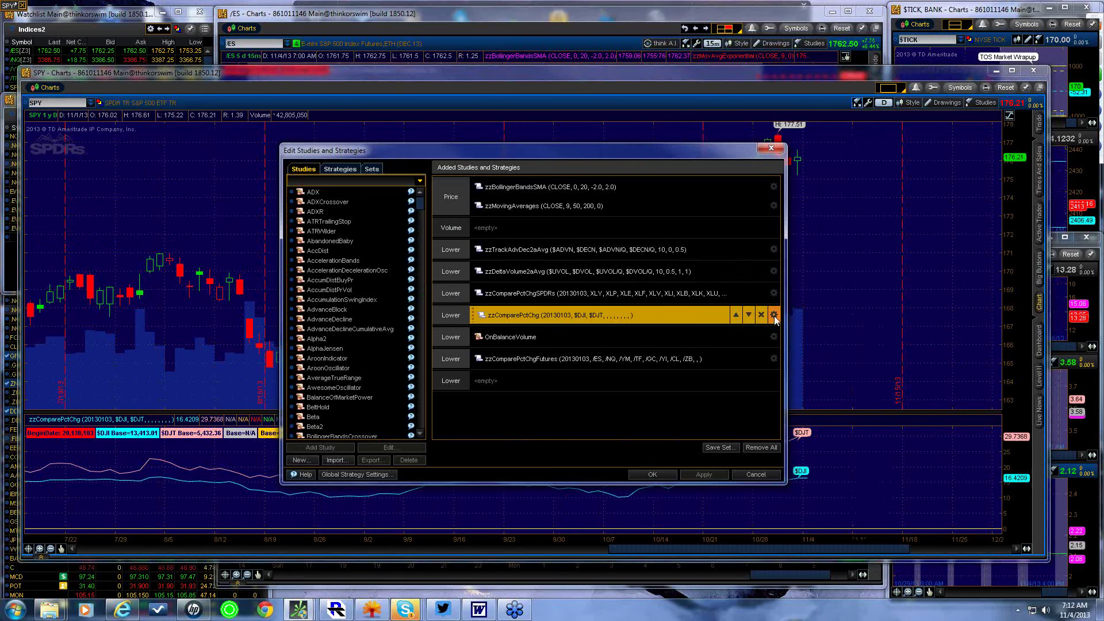
left_click(774, 315)
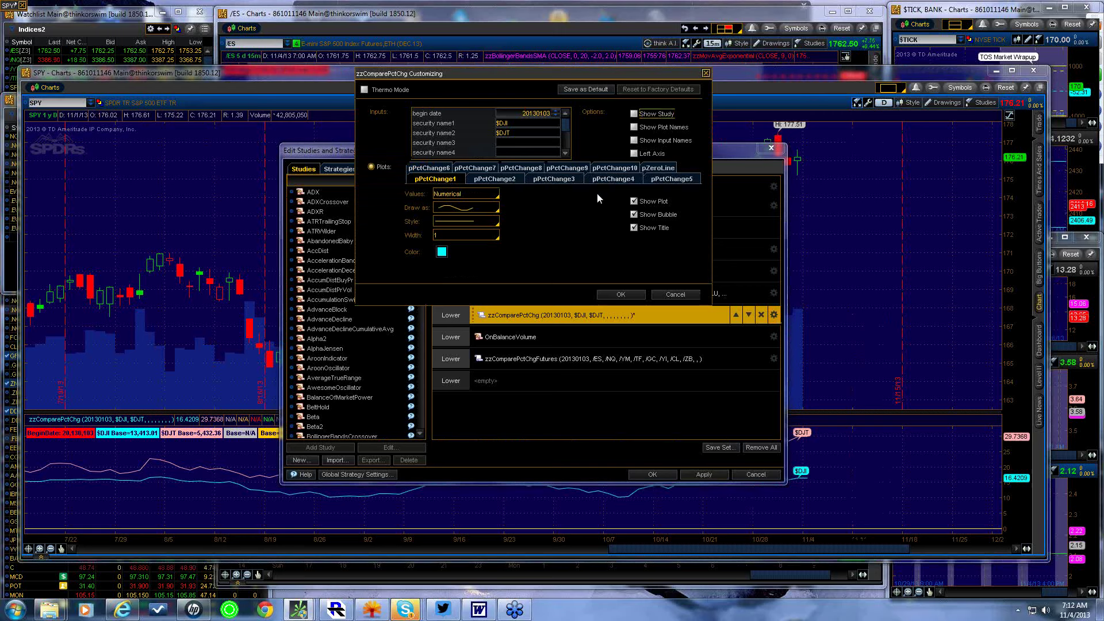
left_click(623, 292)
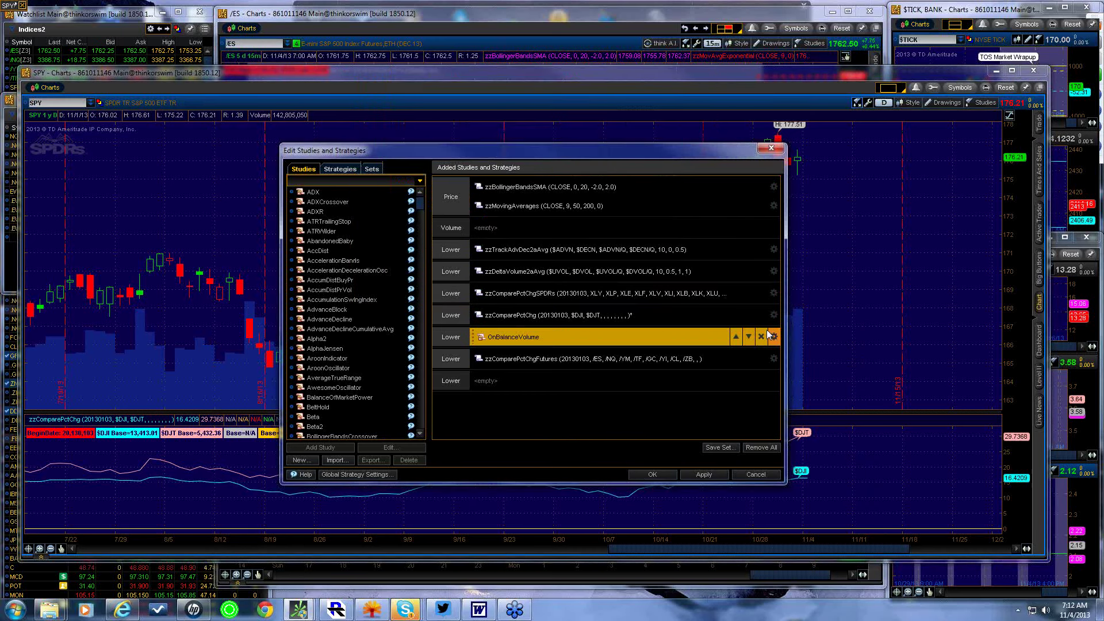
left_click(773, 336)
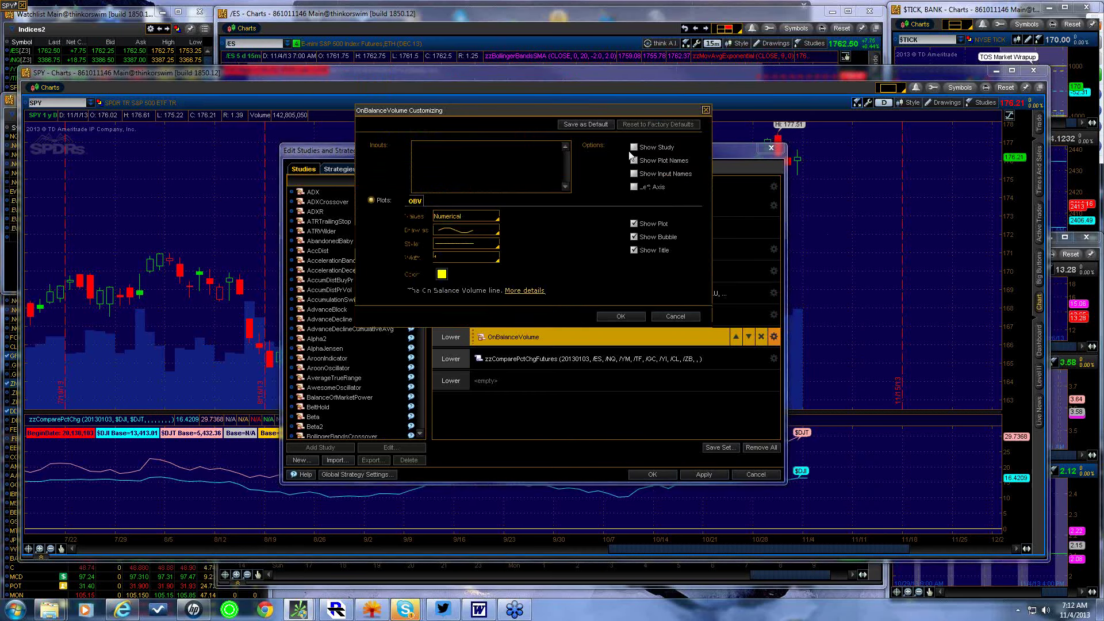
left_click(632, 318)
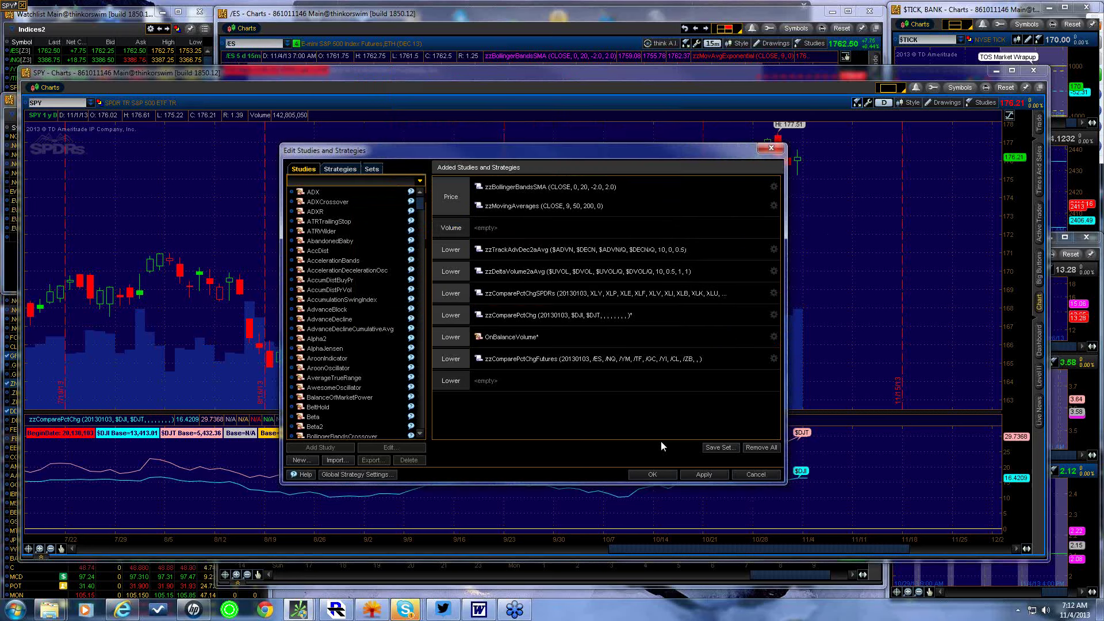
left_click(655, 476)
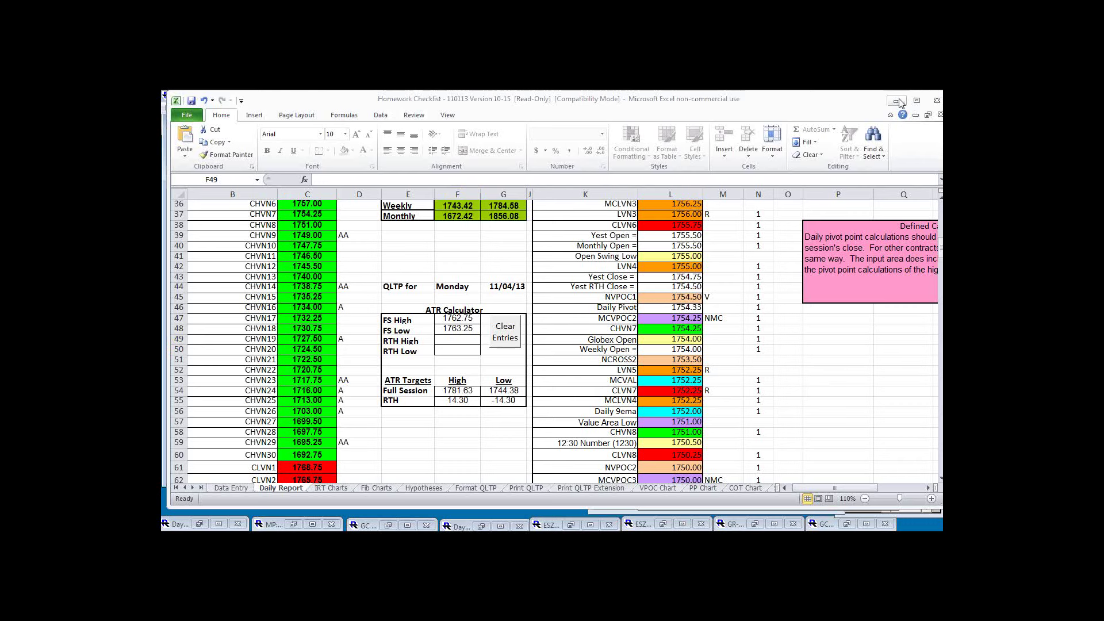
Switch from Excel to Investor/RT and rescale the 3-minute ES chart's price axis to examine the overnight and trade area levels.
key("alt+Tab")
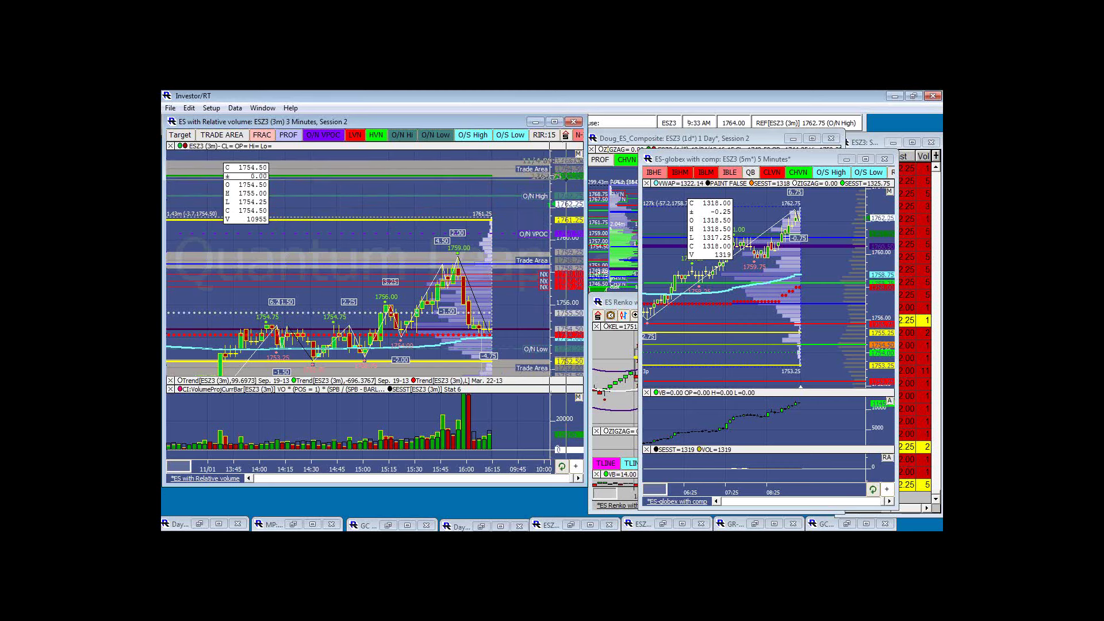
left_click_drag(564, 176, 565, 198)
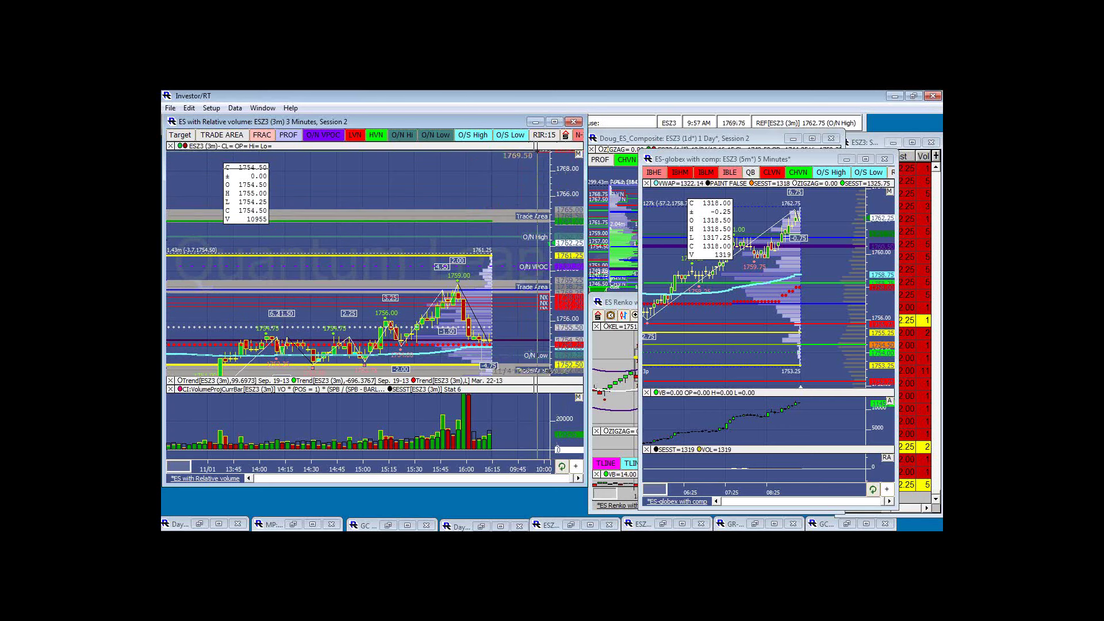
scroll(544, 190, "down", 2)
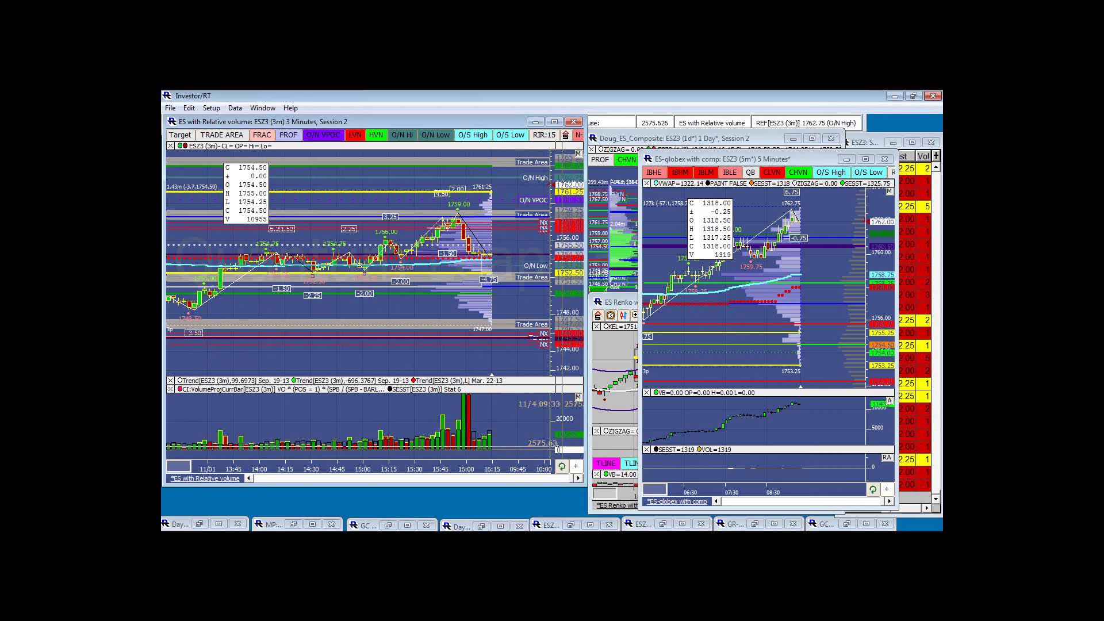
Check the full-session ATR targets on the Daily Report sheet of the Excel homework checklist, and minimize the workbook to return to Investor/RT.
key("alt+Tab")
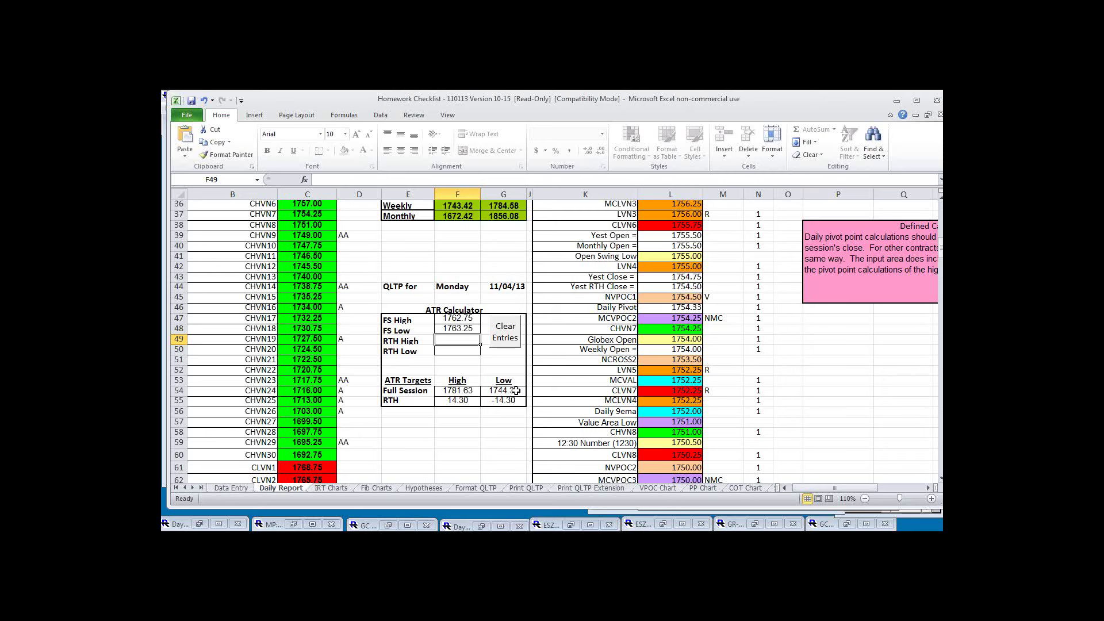
left_click(896, 101)
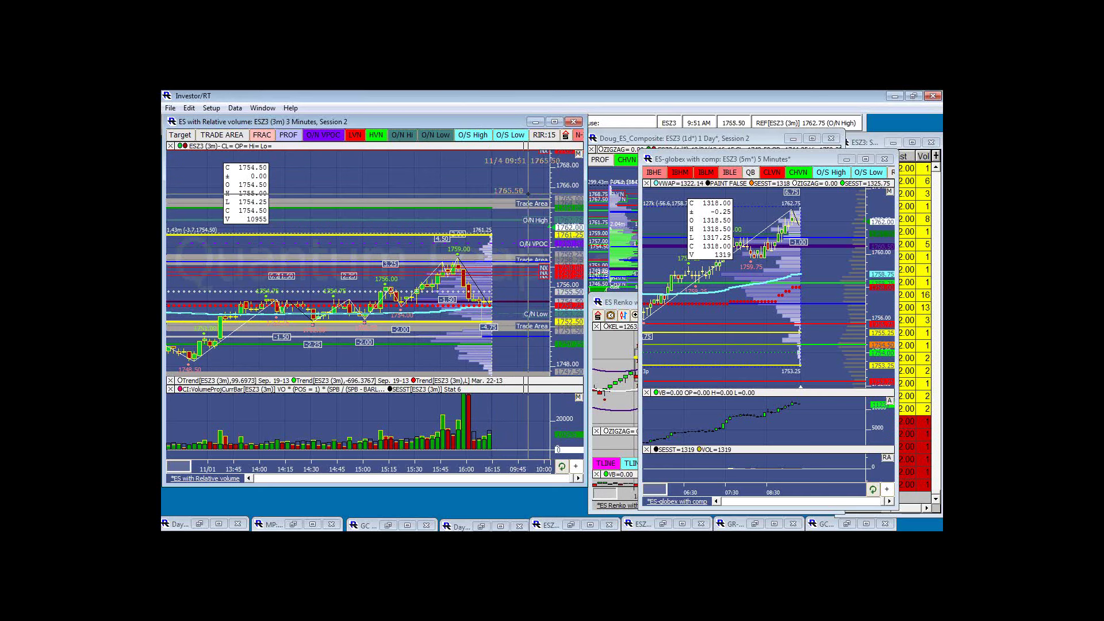
Examine the trade areas around the overnight high and low on the 3-minute ES chart, rescaling its price axis to fit them.
left_click(521, 235)
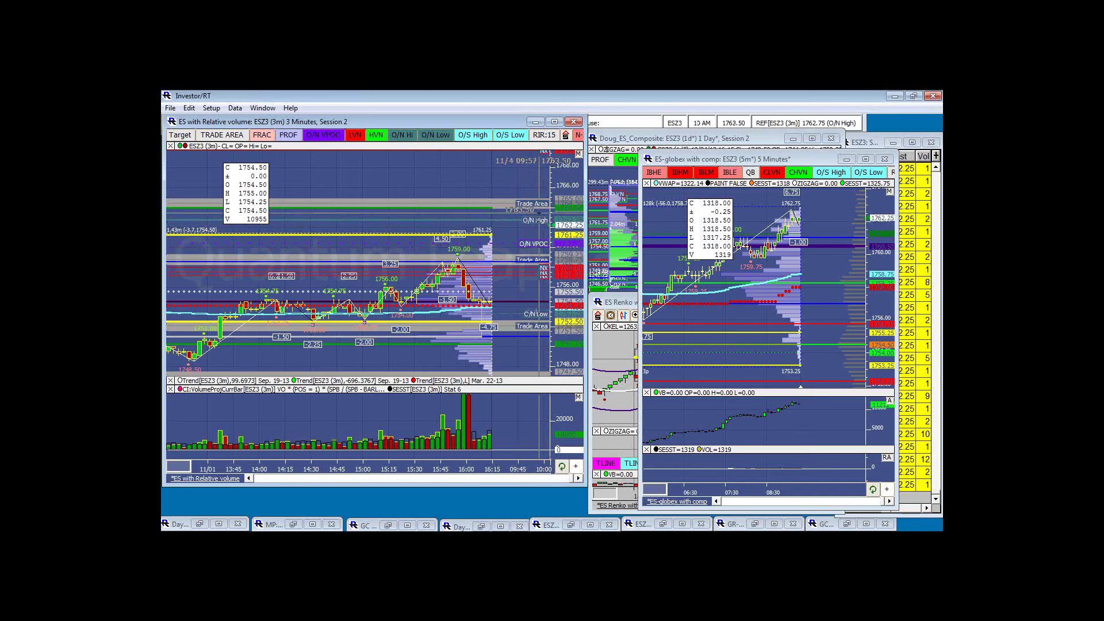
left_click_drag(557, 242, 557, 284)
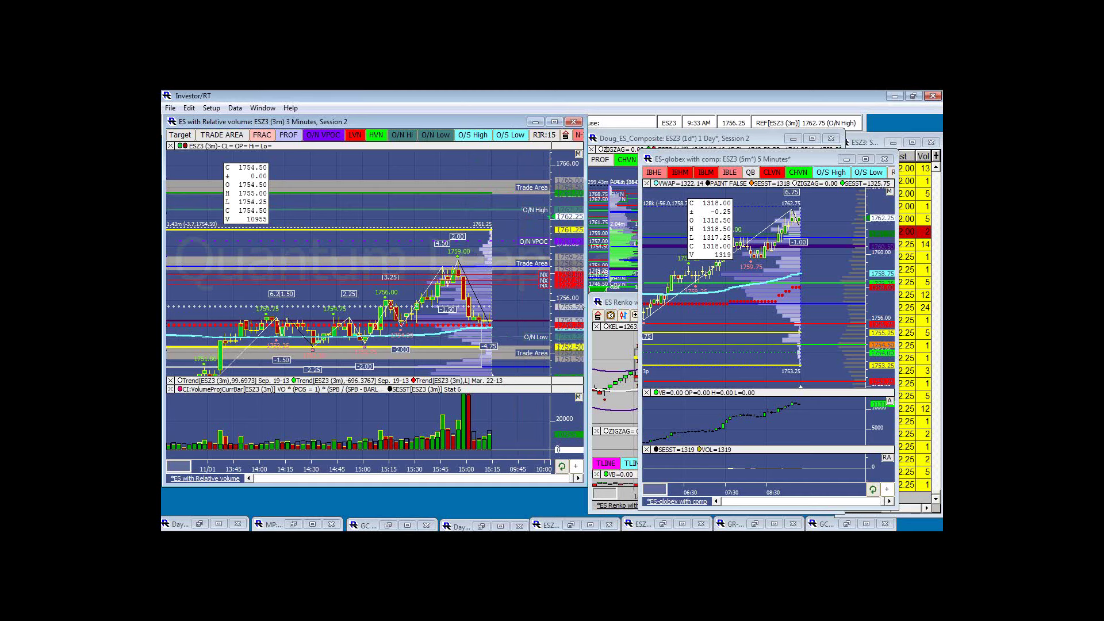
left_click_drag(552, 190, 552, 205)
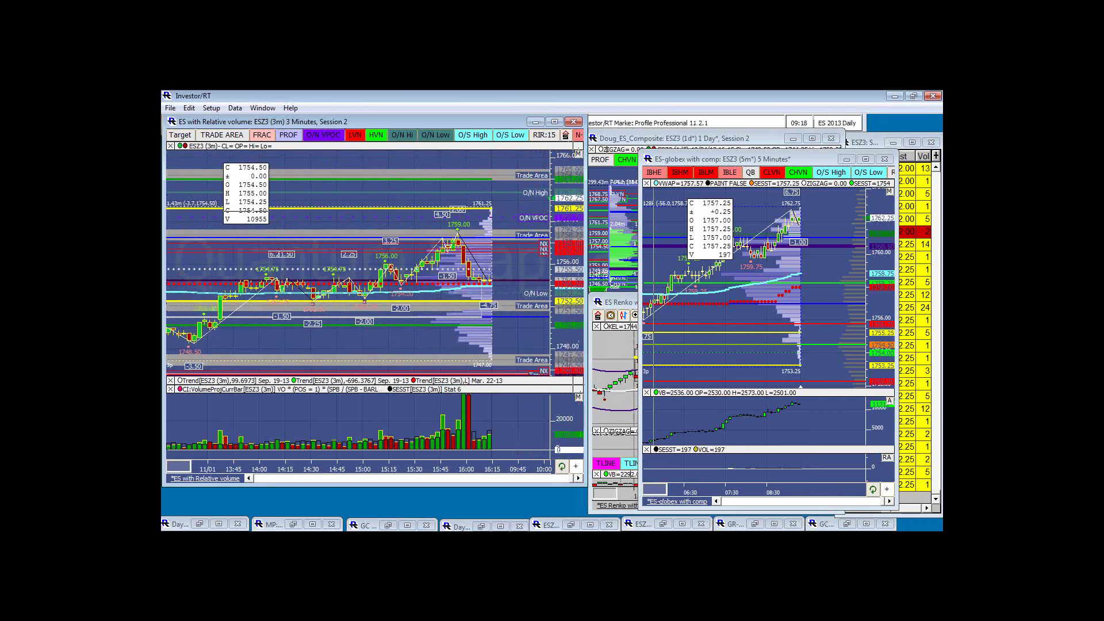